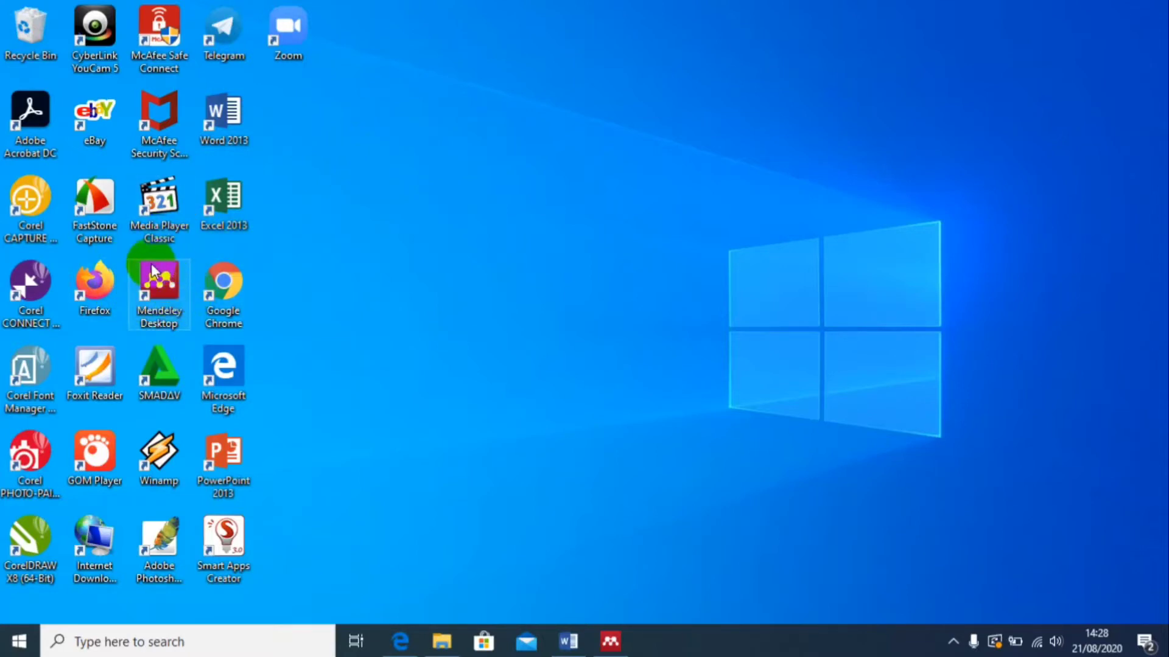
Switch to Mendeley Desktop and look over the available tool commands.
left_click(609, 645)
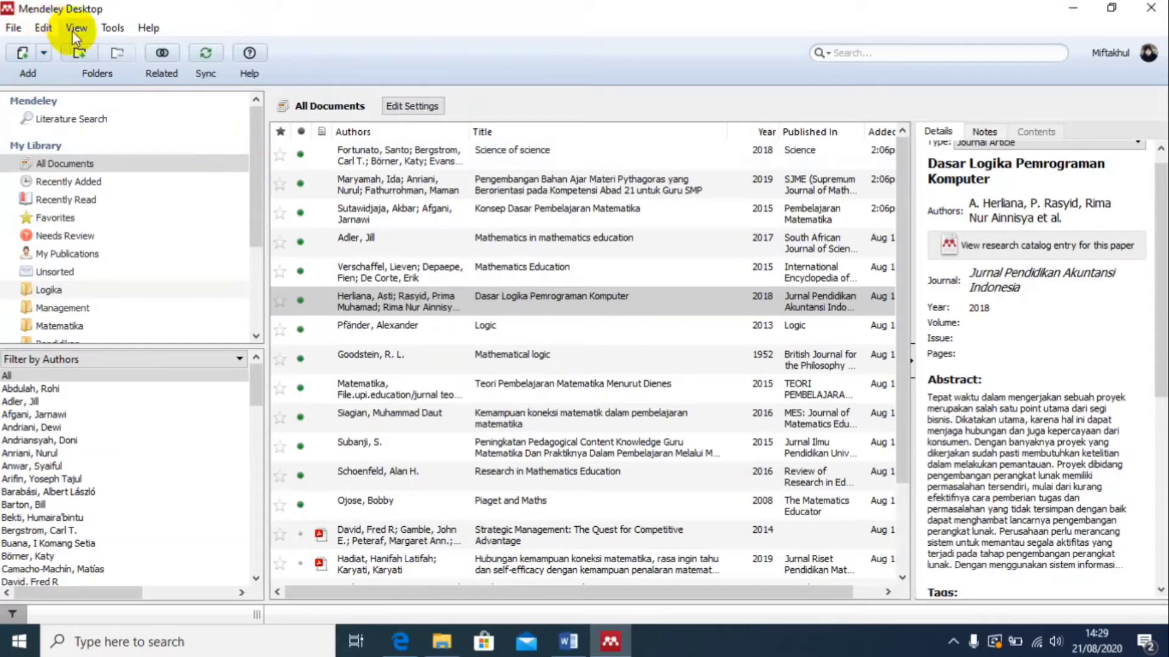
left_click(114, 28)
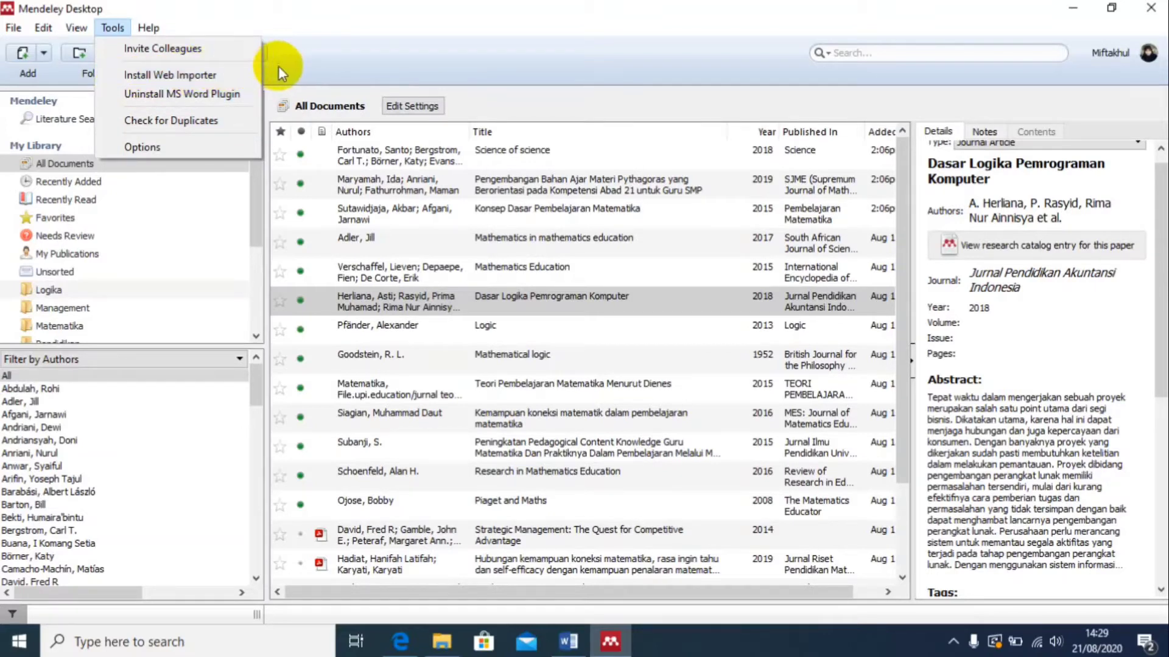
left_click(301, 53)
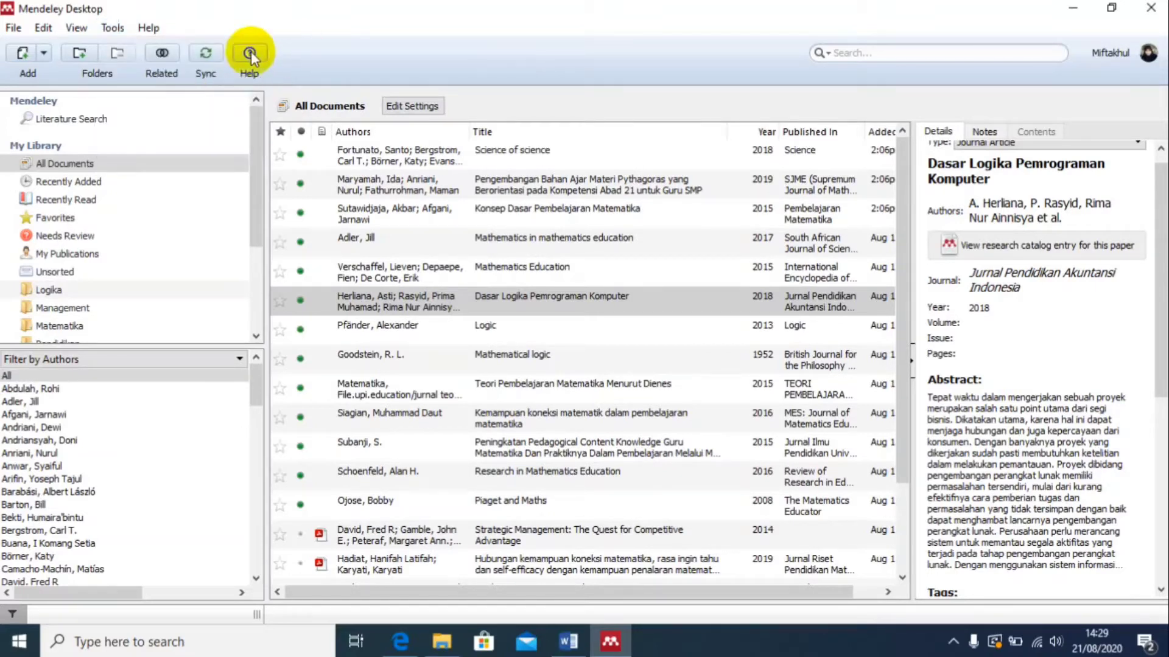
Search Mendeley's literature catalog for "ekonomi".
left_click(54, 119)
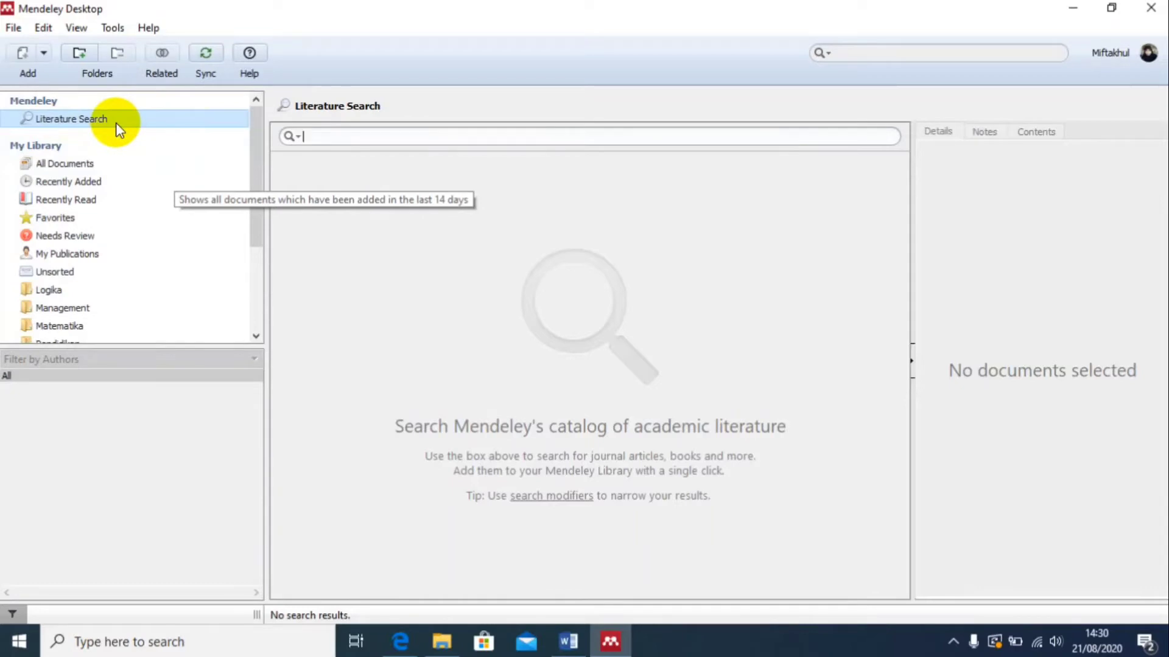
left_click(314, 136)
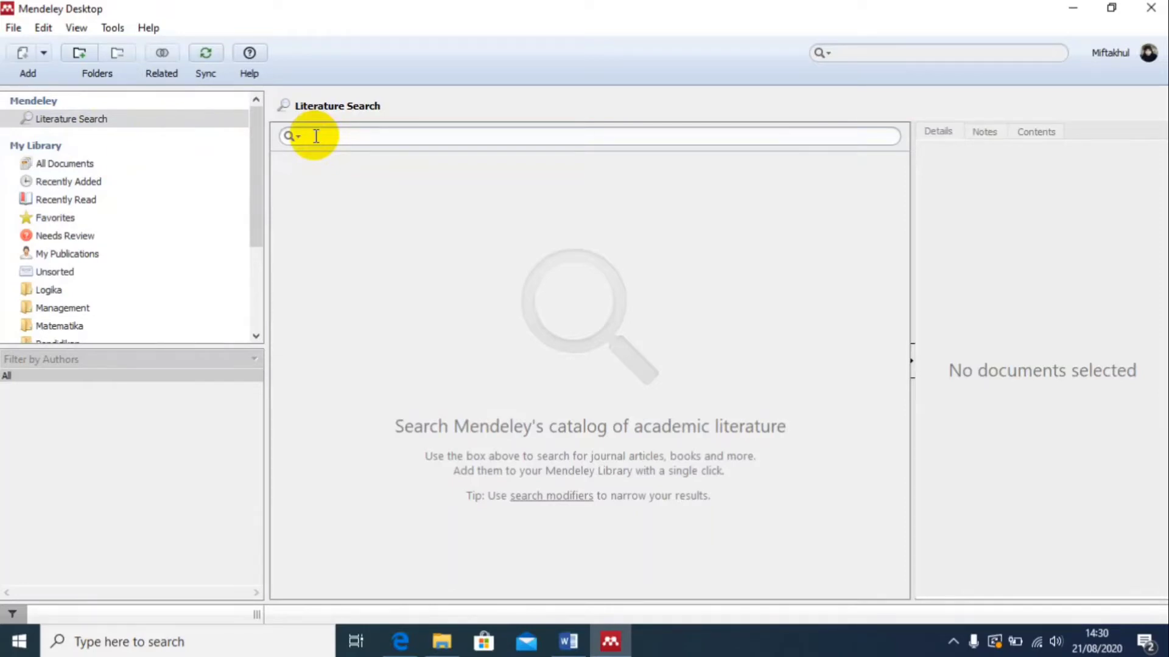
type("elonomi")
key("Return")
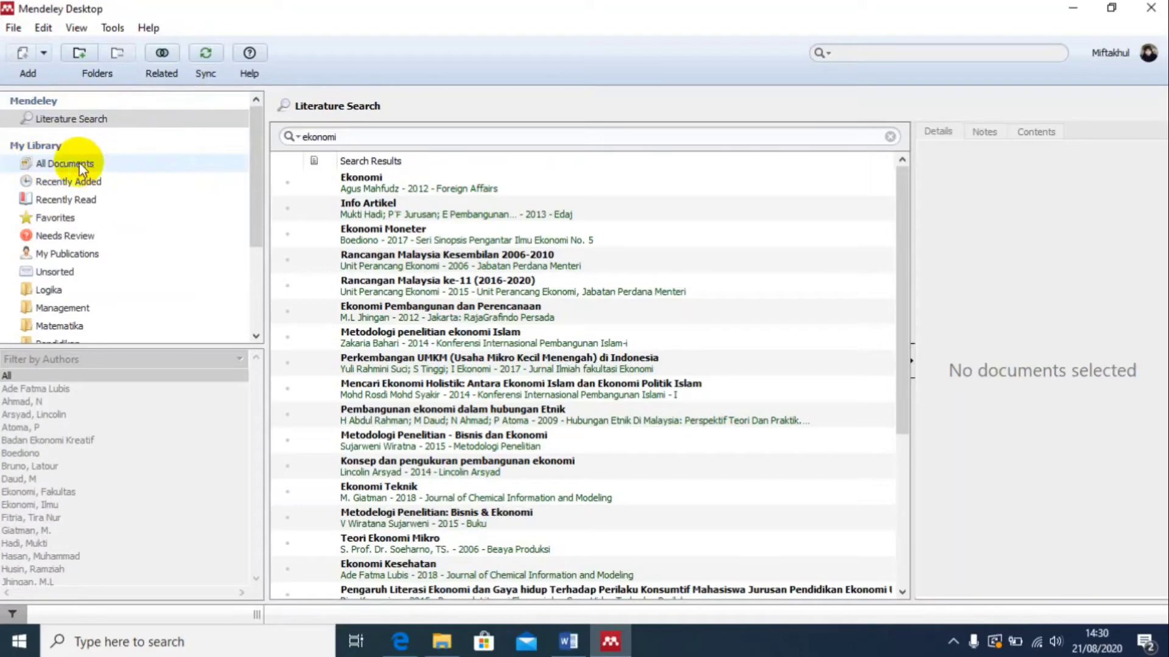
Review the library's All Documents, Recently Added, Recently Read, Favorites and Unsorted collections, plus the Logika, Management and Matematika folders.
left_click(49, 166)
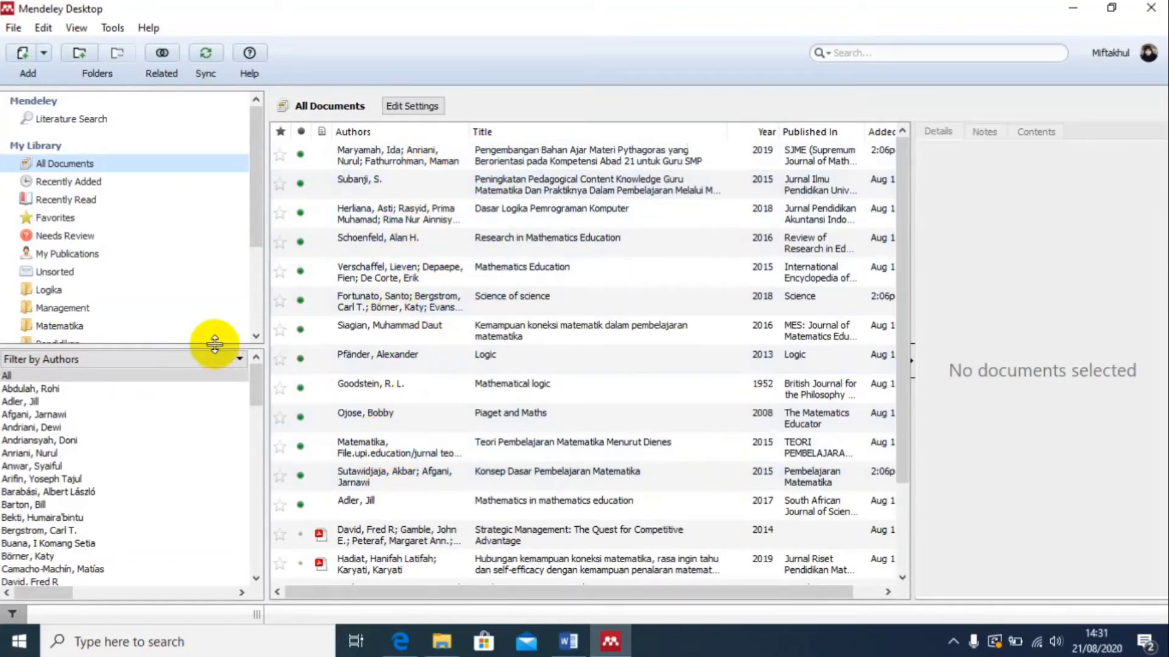
left_click(55, 183)
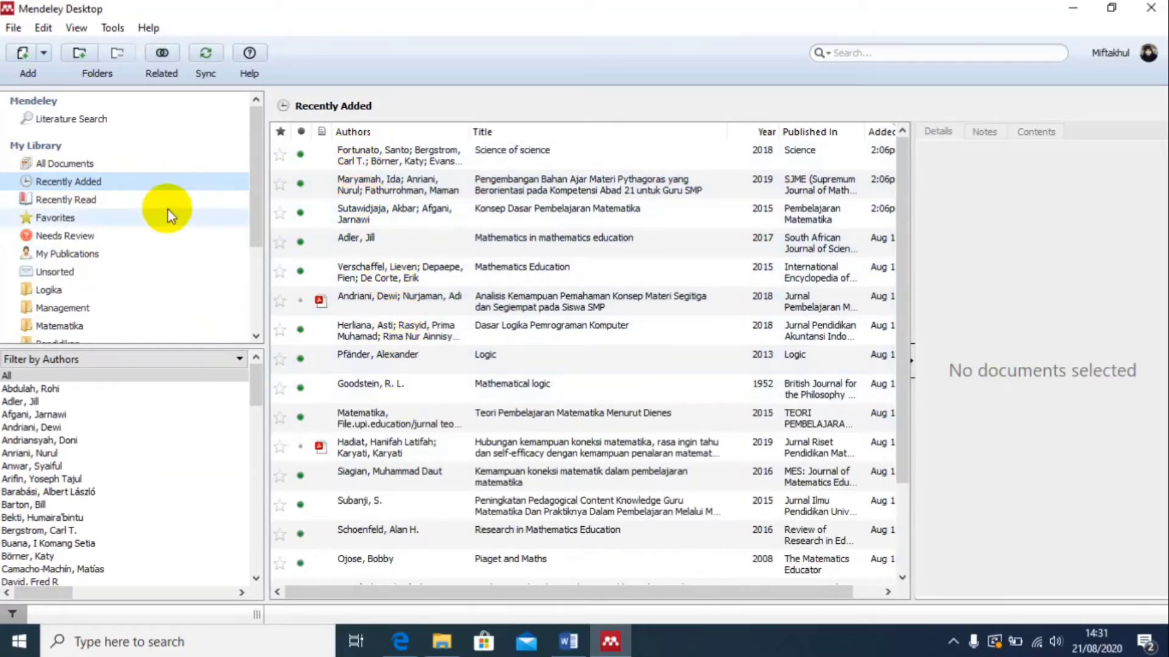
left_click(112, 197)
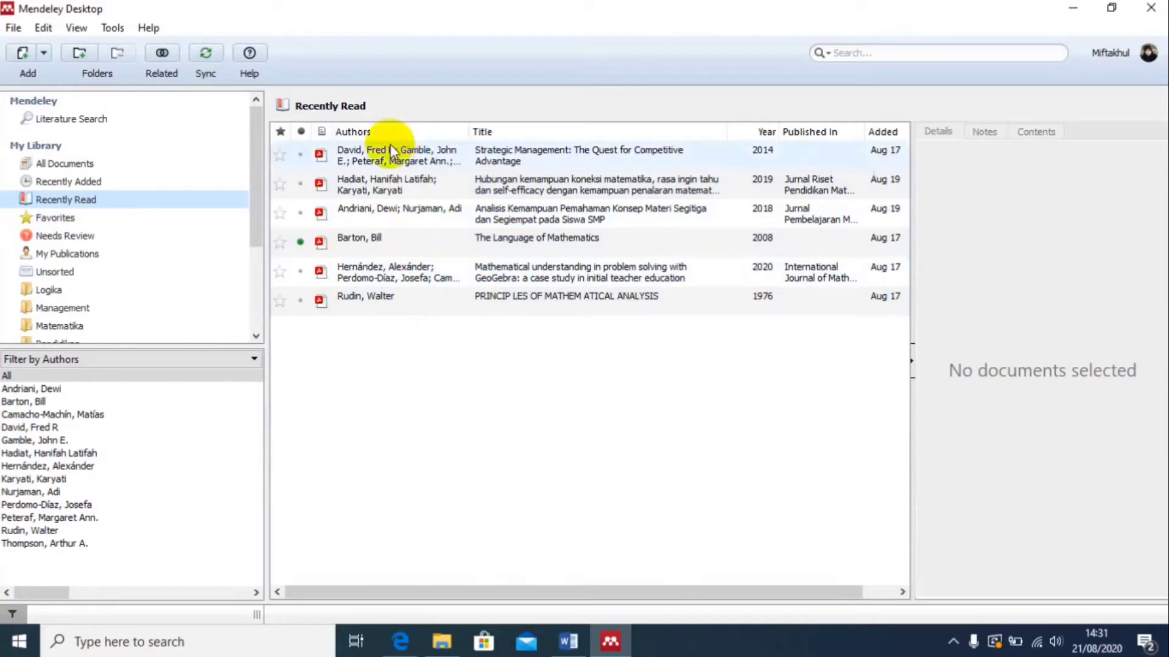
left_click(35, 221)
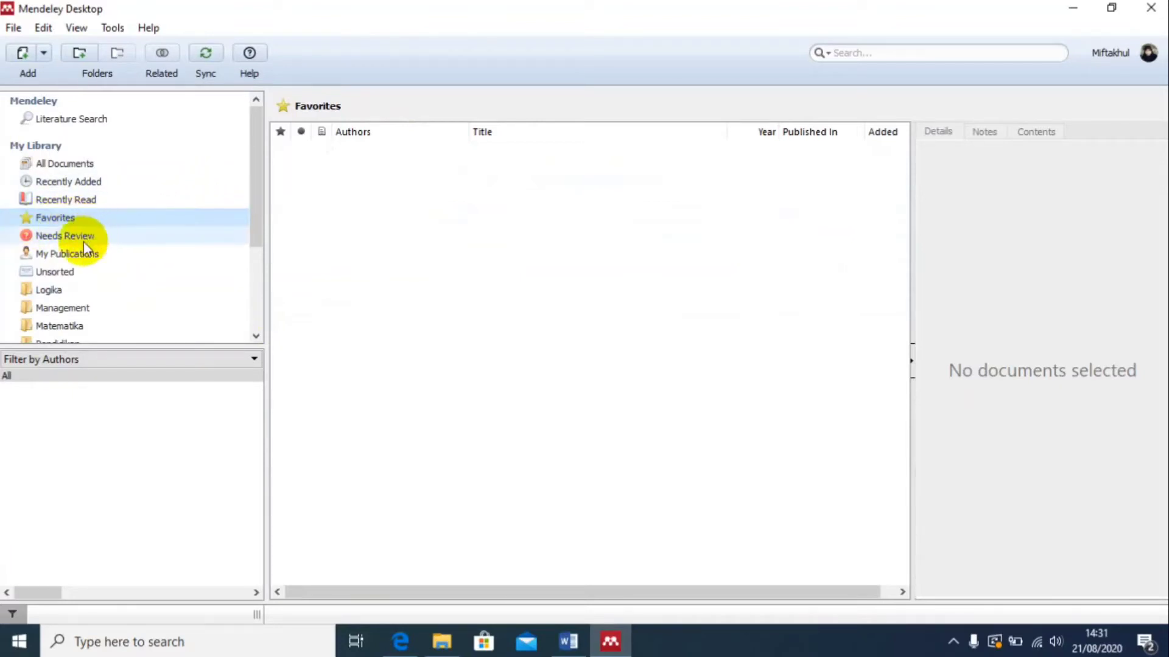
left_click(60, 274)
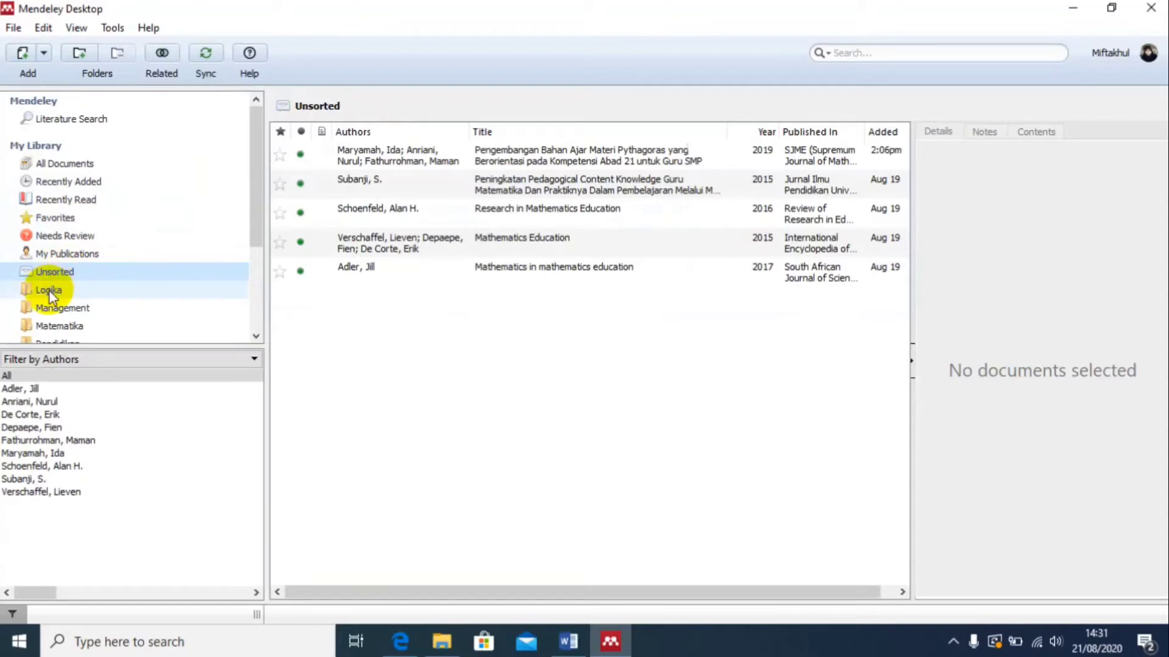
left_click(51, 295)
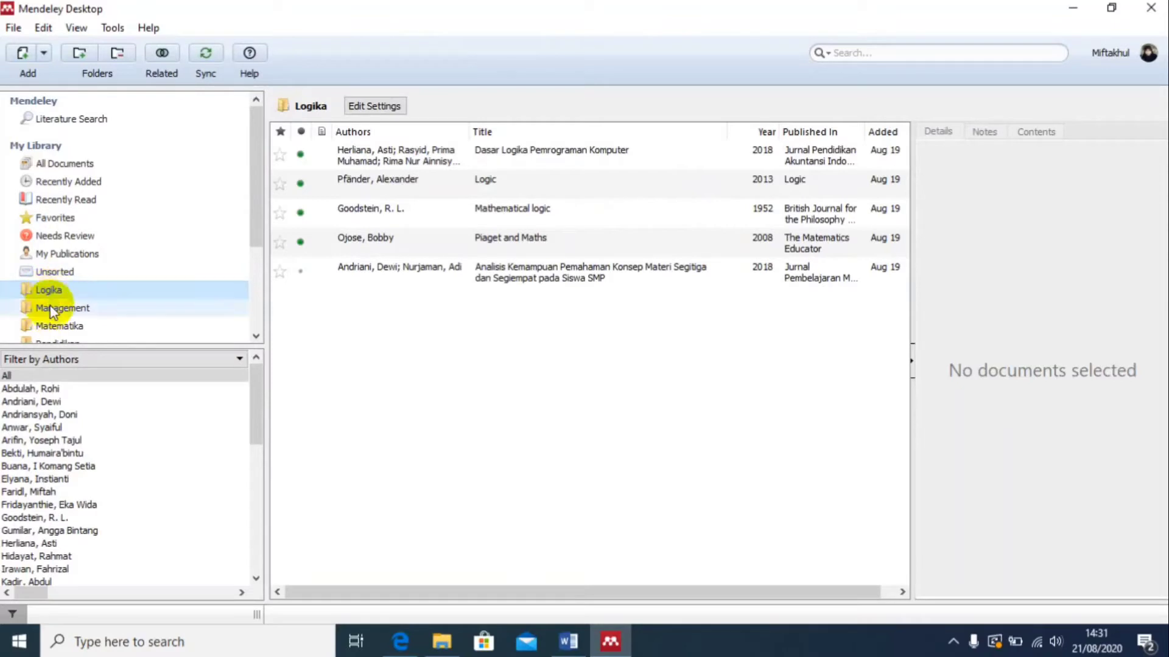
left_click(50, 309)
left_click(51, 327)
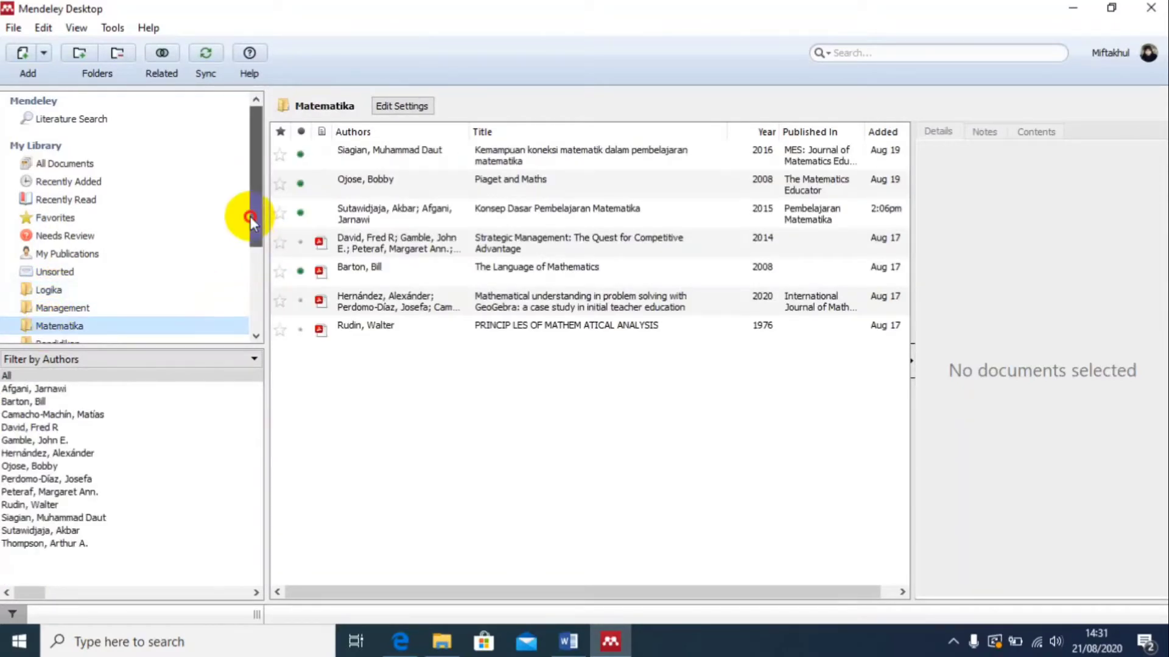
Create a new library folder named "Ekonmi".
left_click_drag(250, 217, 253, 250)
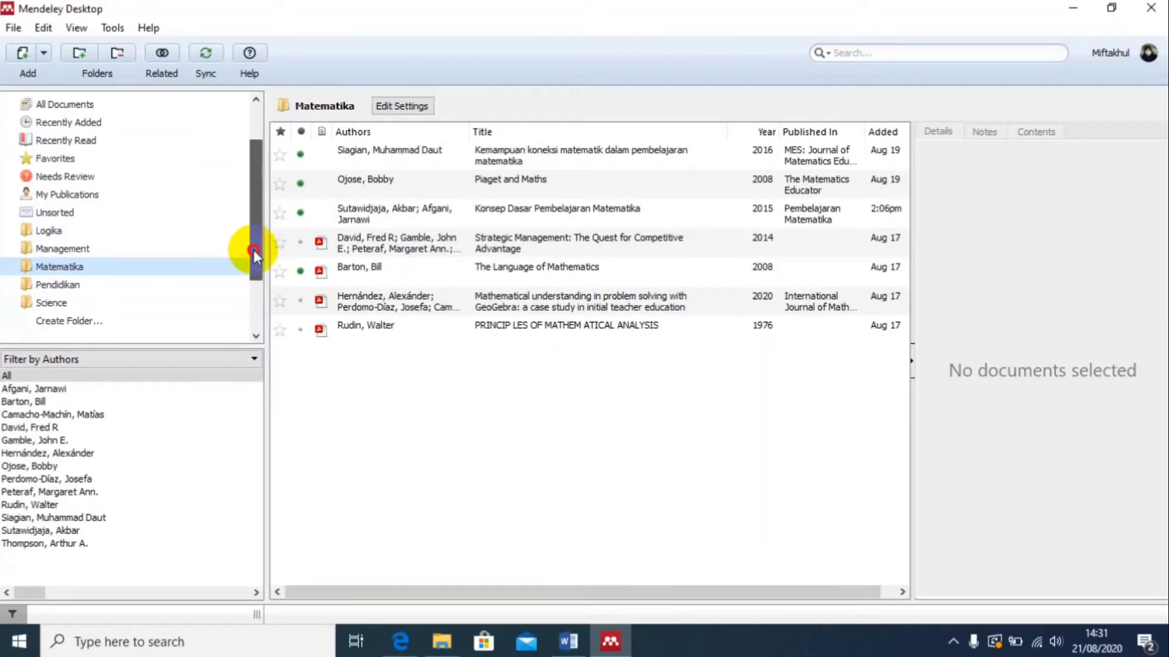
left_click(67, 321)
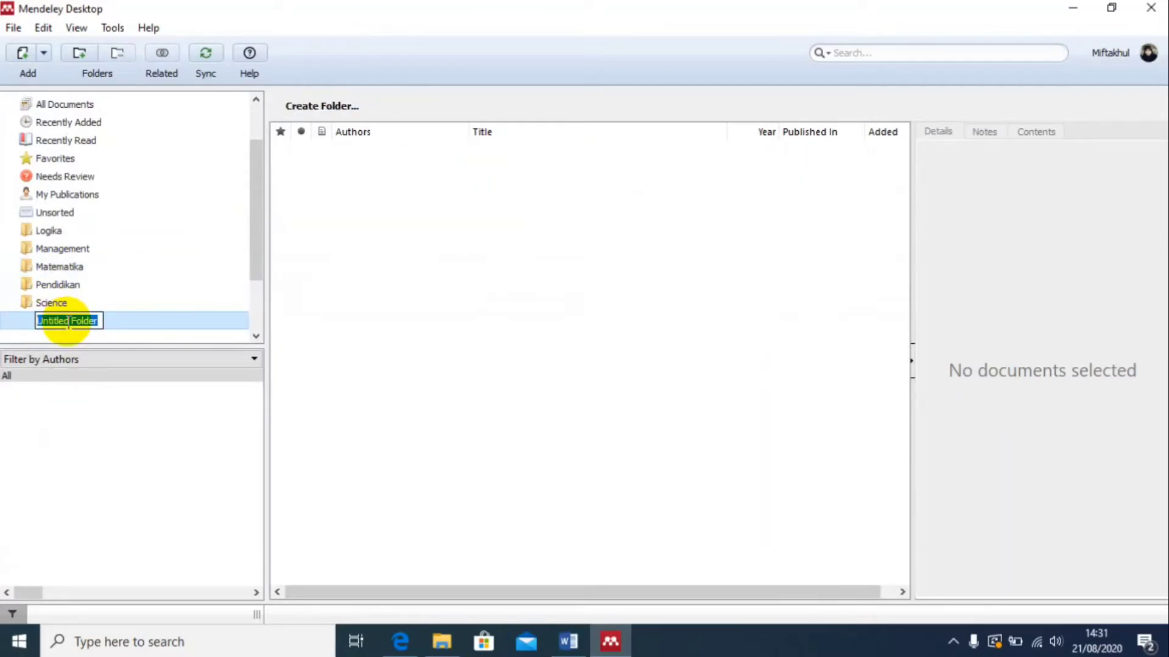
type("E")
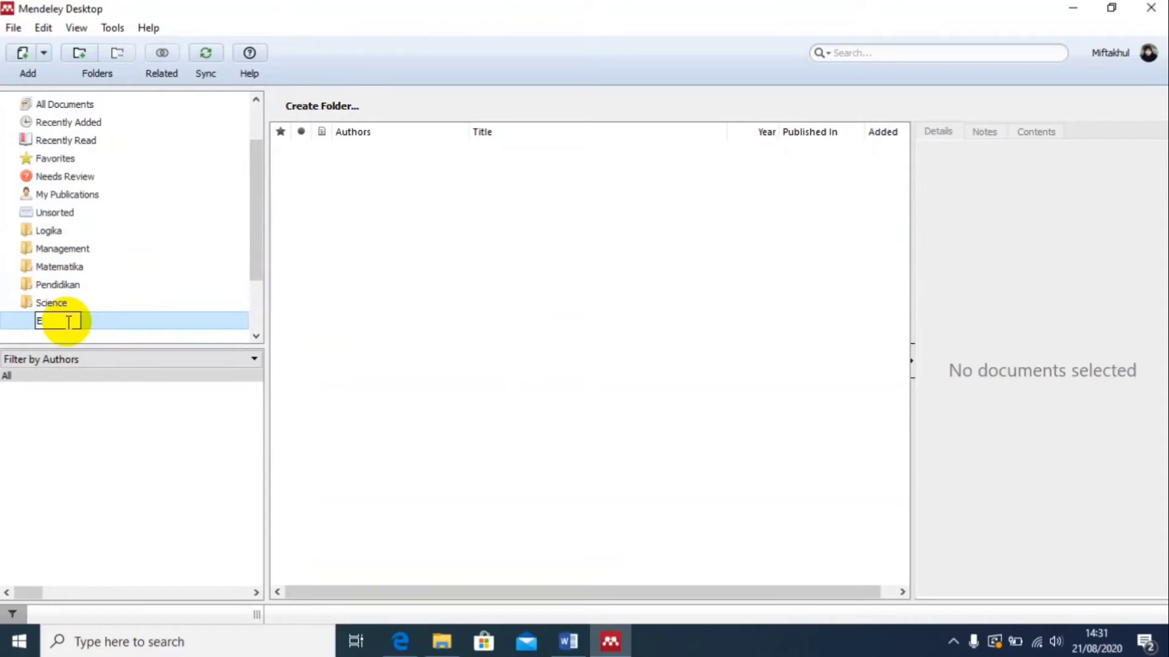
type("konmi")
key("Return")
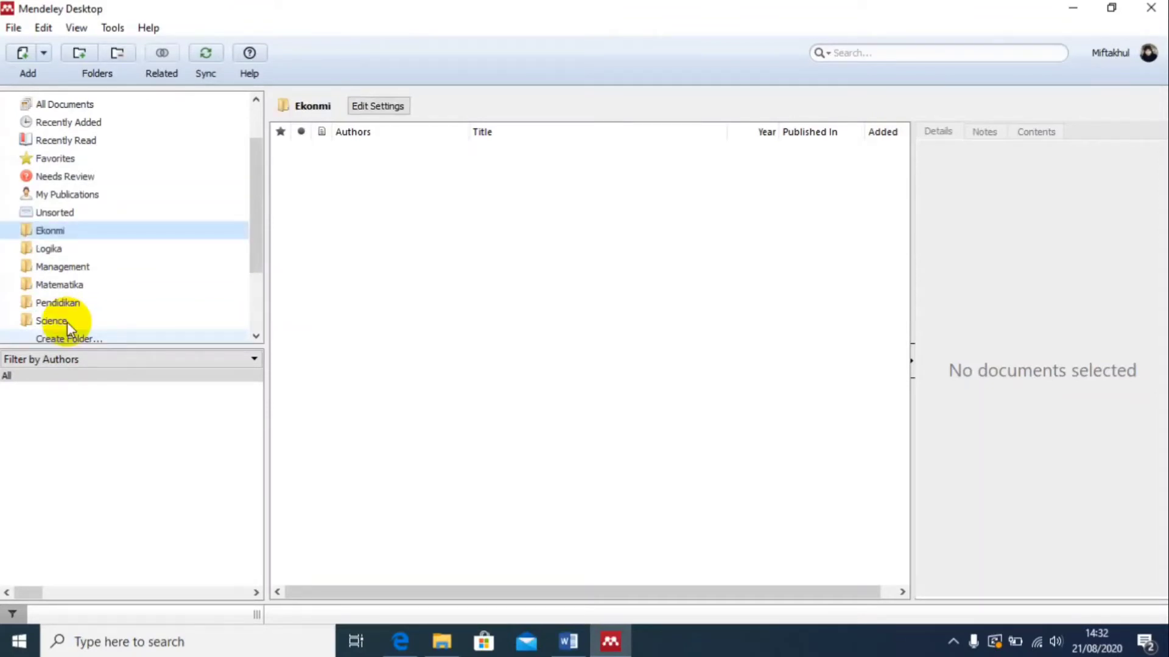
Look through the documents in the Logika, Management, Matematika, Pendidikan and Science folders.
left_click(67, 247)
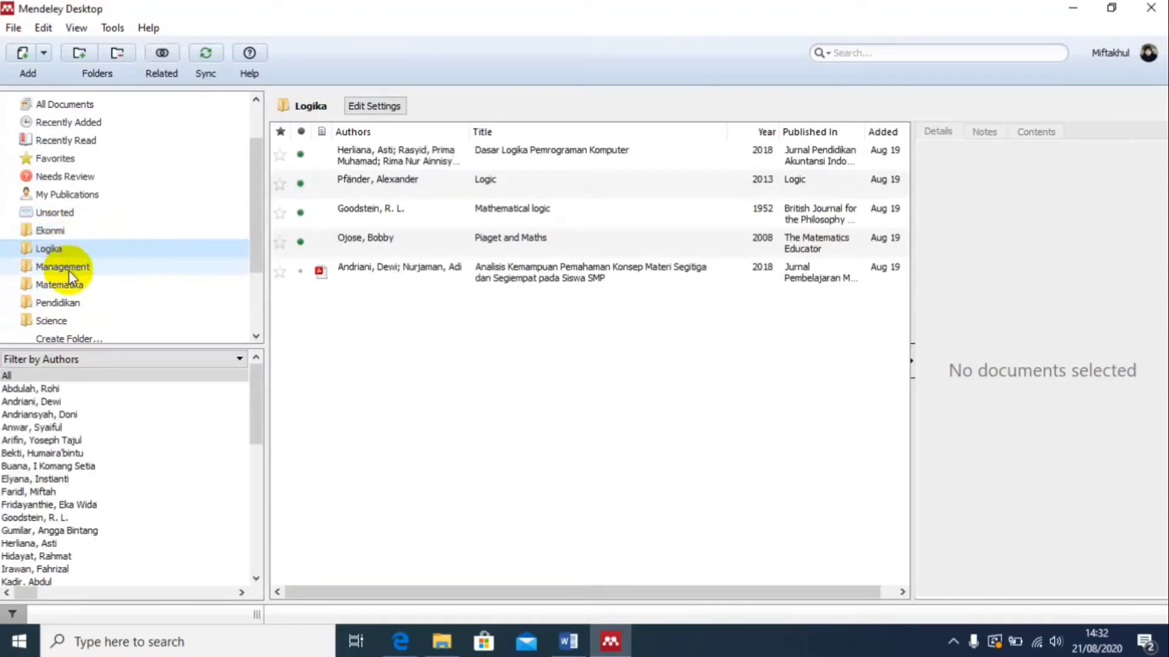
left_click(68, 271)
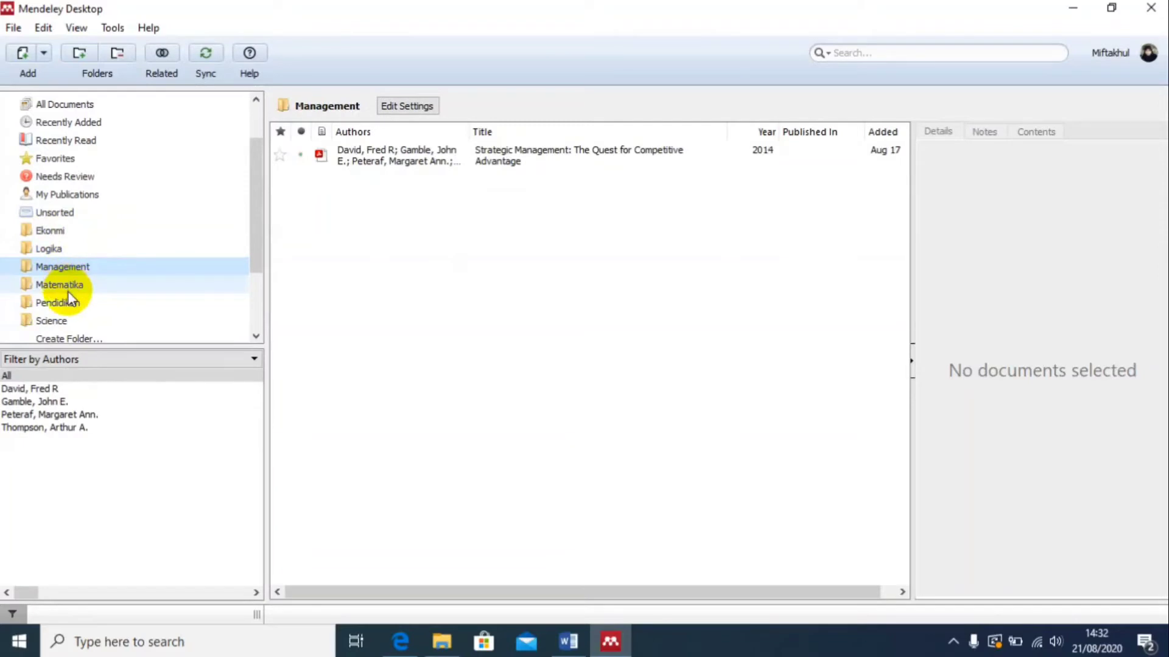
left_click(68, 287)
left_click(68, 304)
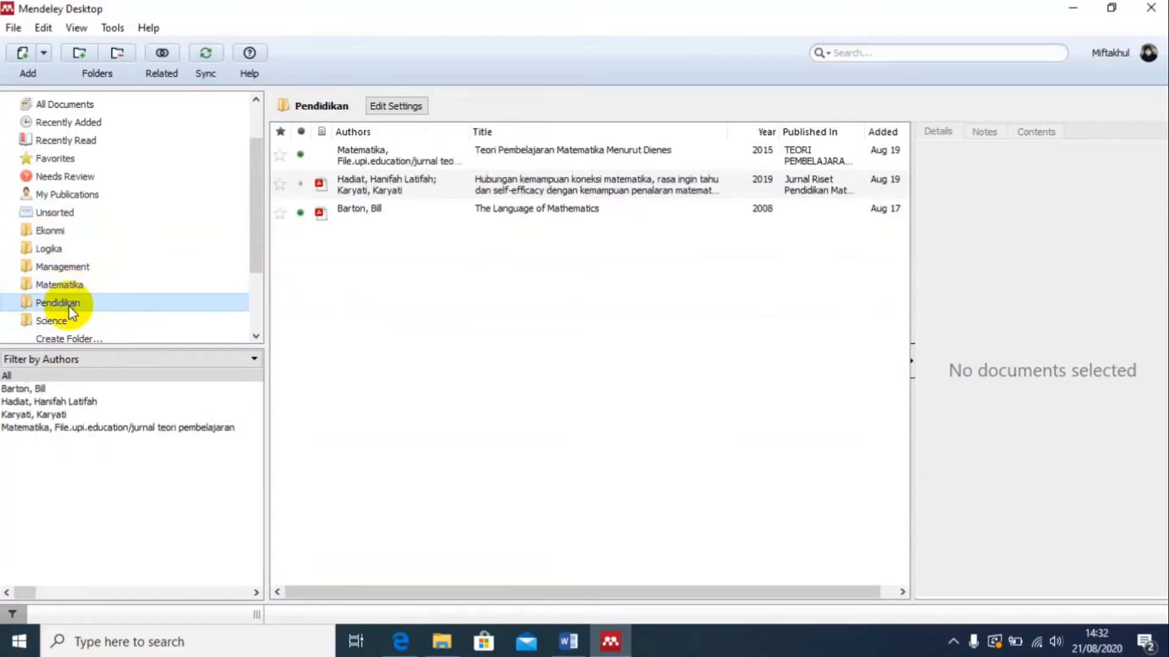
left_click(64, 321)
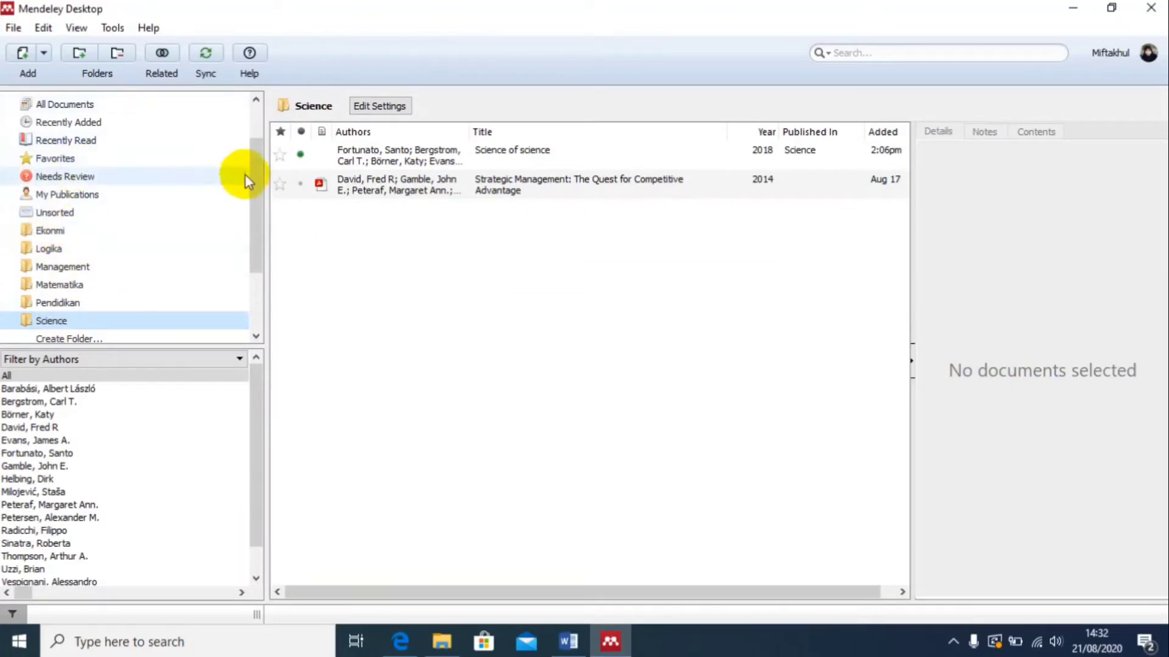
left_click_drag(256, 174, 248, 118)
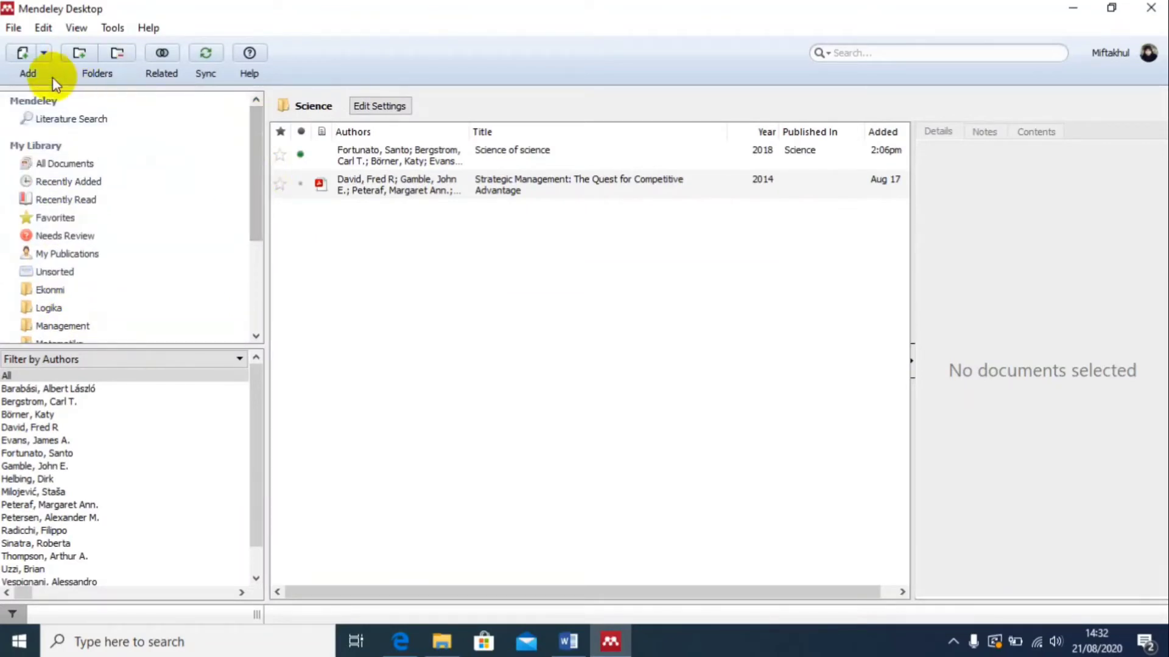
Return to the "ekonomi" literature search results and add the "Ekonomi Moneter" entry to the Ekonmi folder twice.
left_click(76, 119)
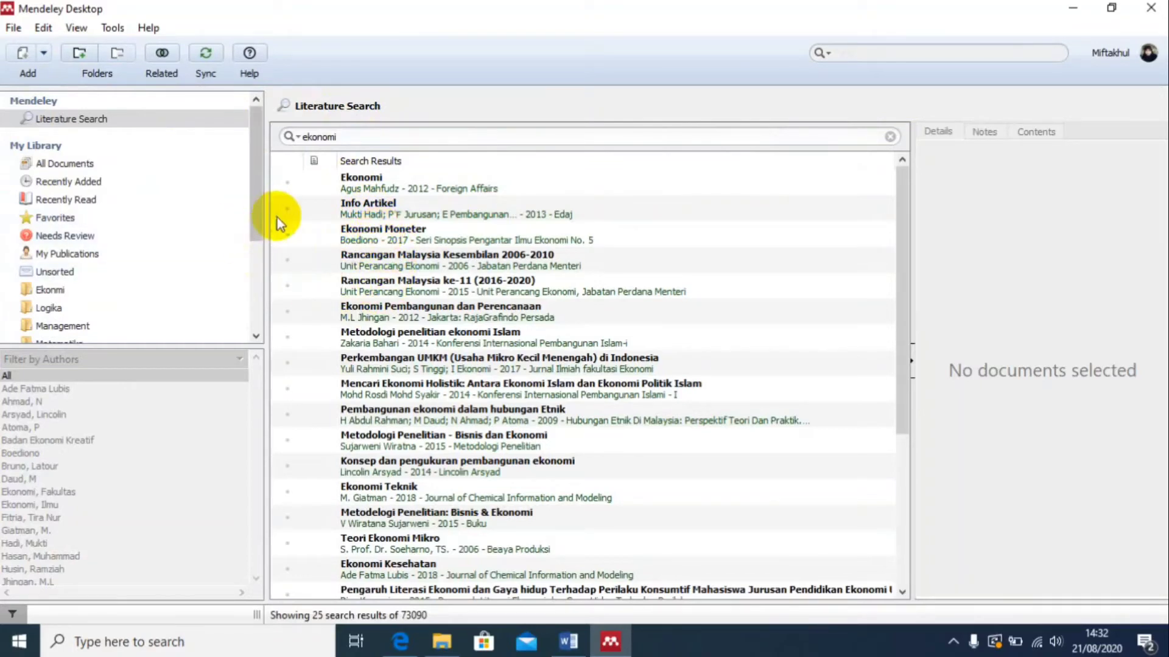
left_click(256, 223)
left_click_drag(257, 224, 256, 236)
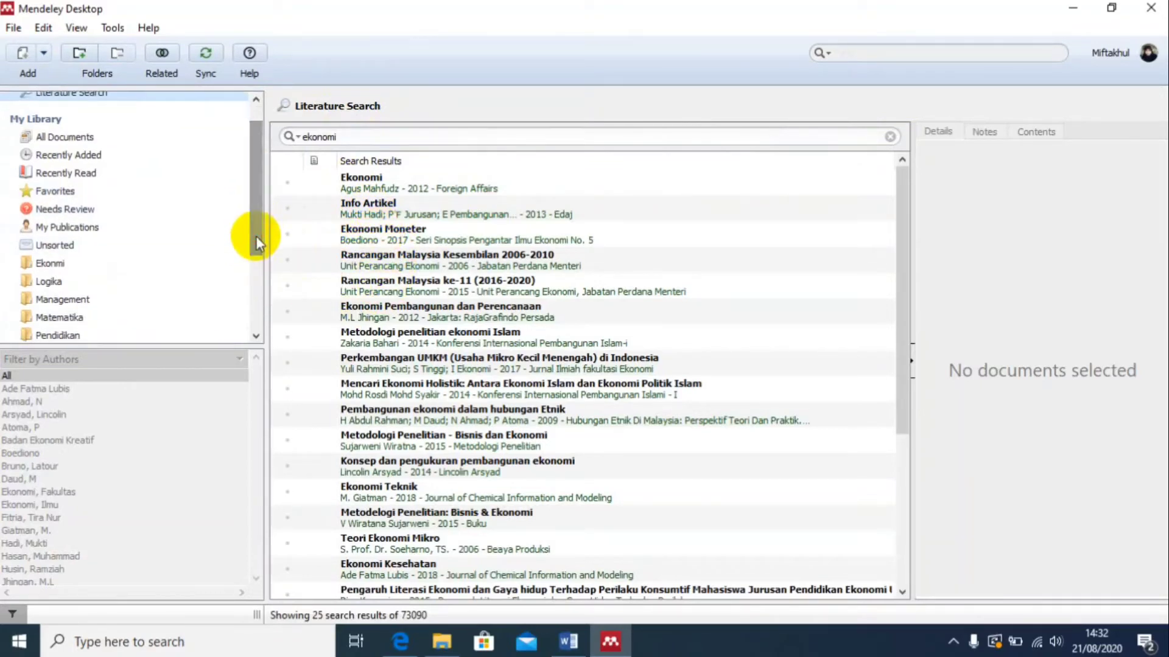
left_click(373, 233)
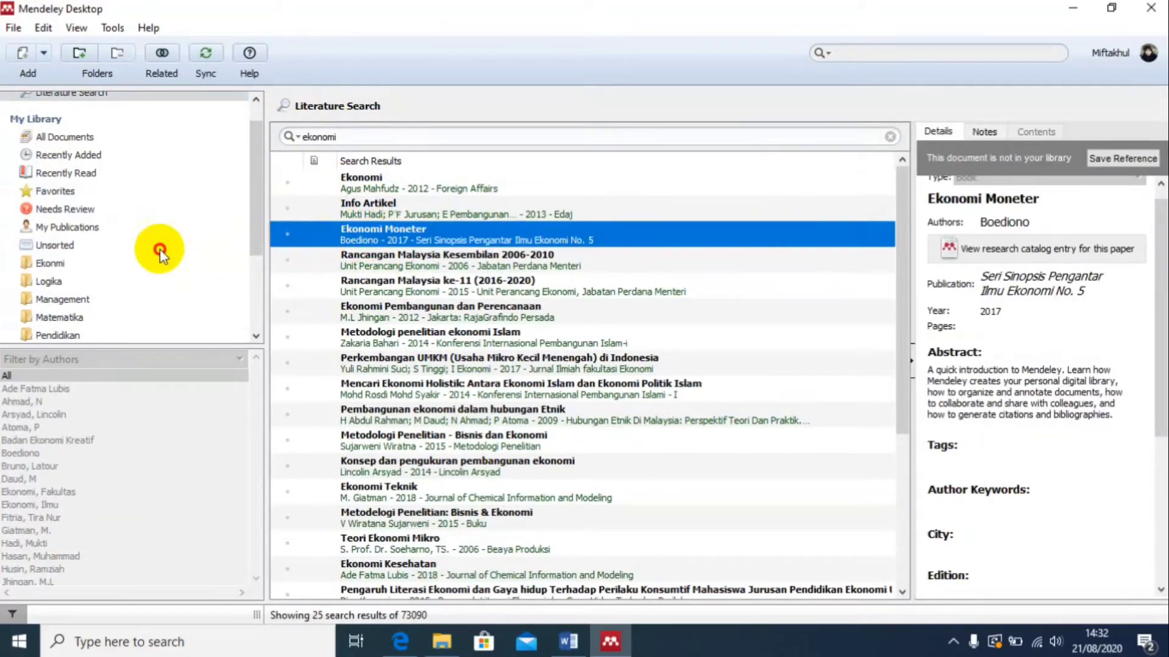
left_click_drag(159, 249, 67, 263)
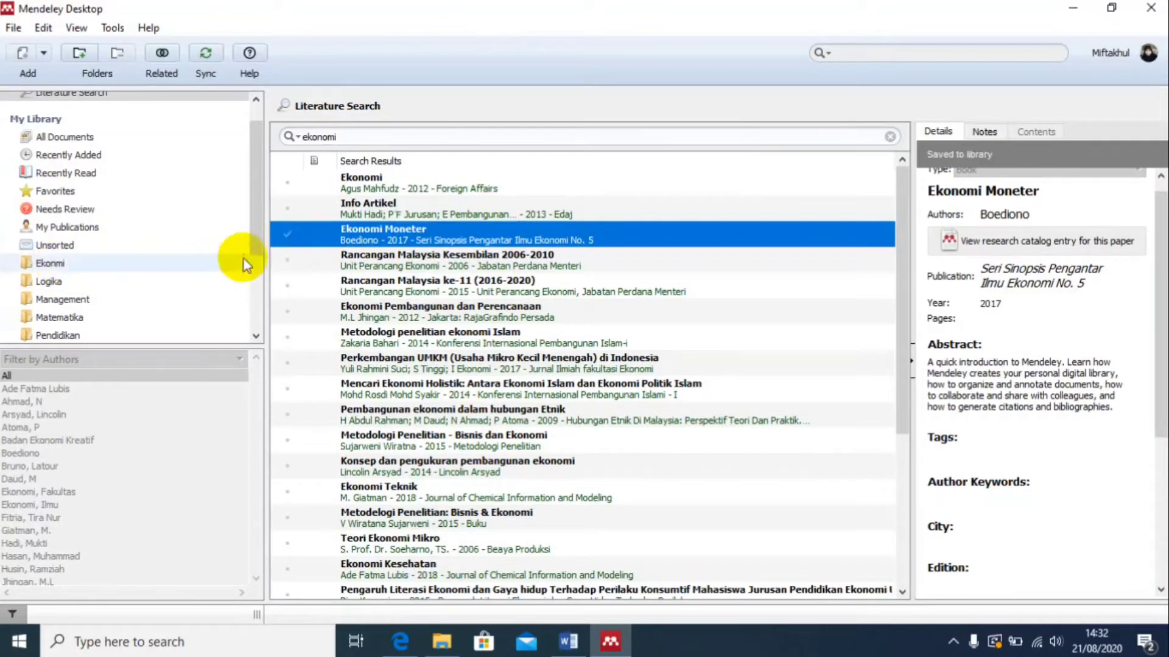
left_click_drag(288, 240, 132, 261)
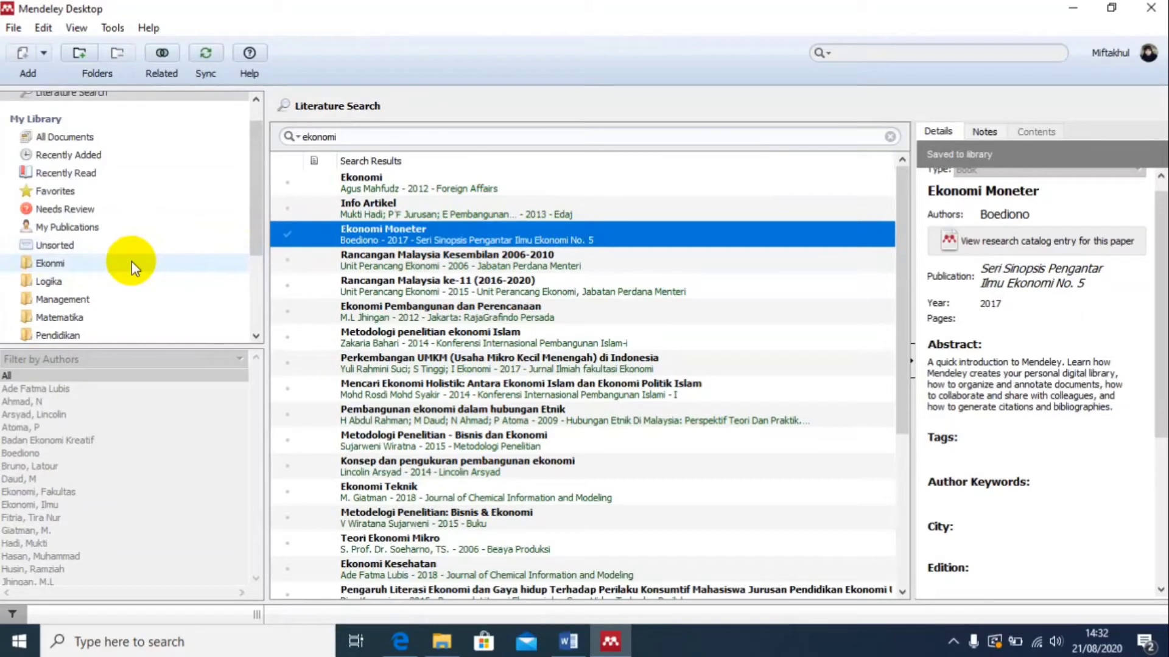
Open the Ekonmi folder and check its "Ekonomi Moneter" entries.
left_click(64, 266)
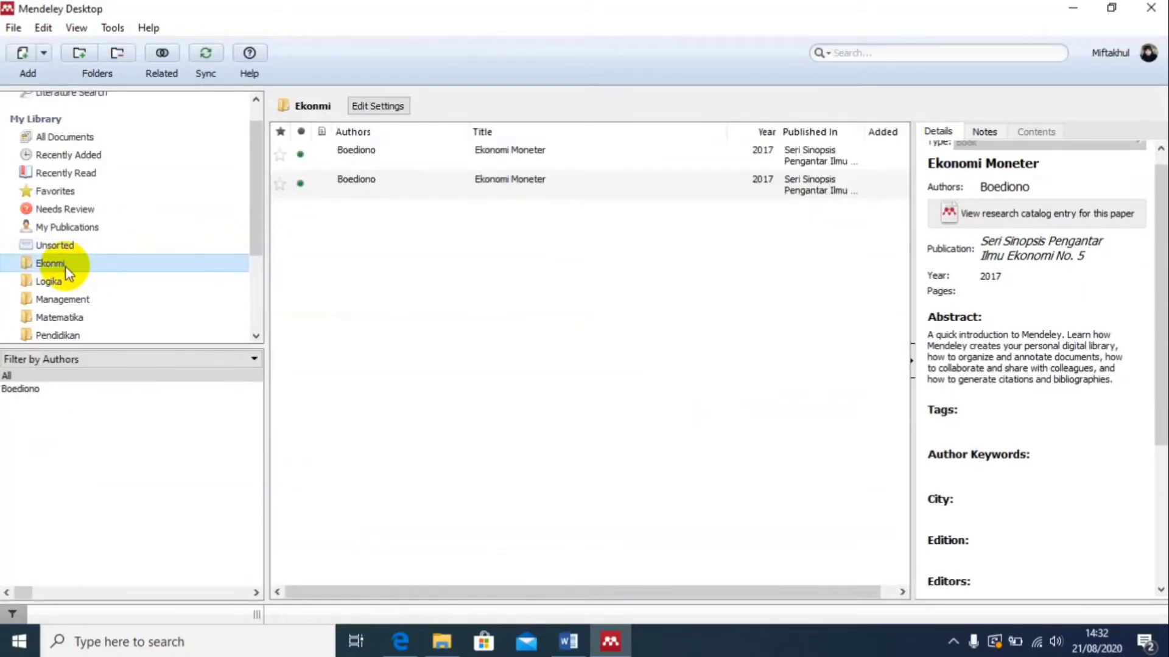
left_click(514, 151)
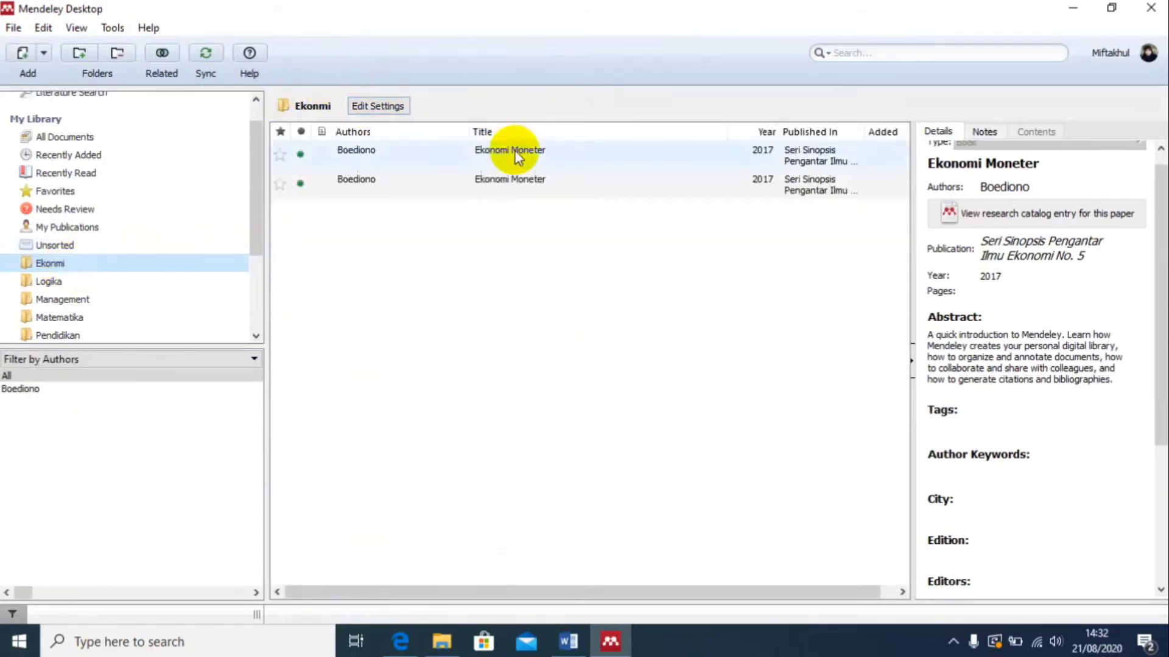
left_click(533, 185)
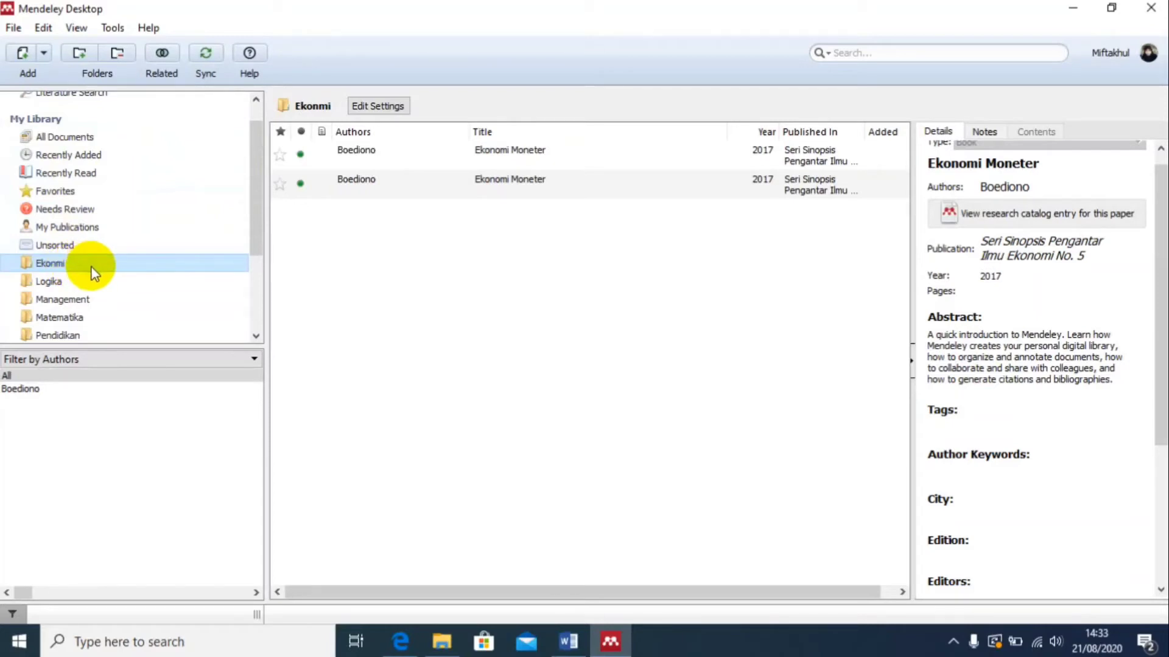
Add the PDF file "problem solving geogebra" from the Downloads folder to the Ekonmi folder.
left_click(45, 56)
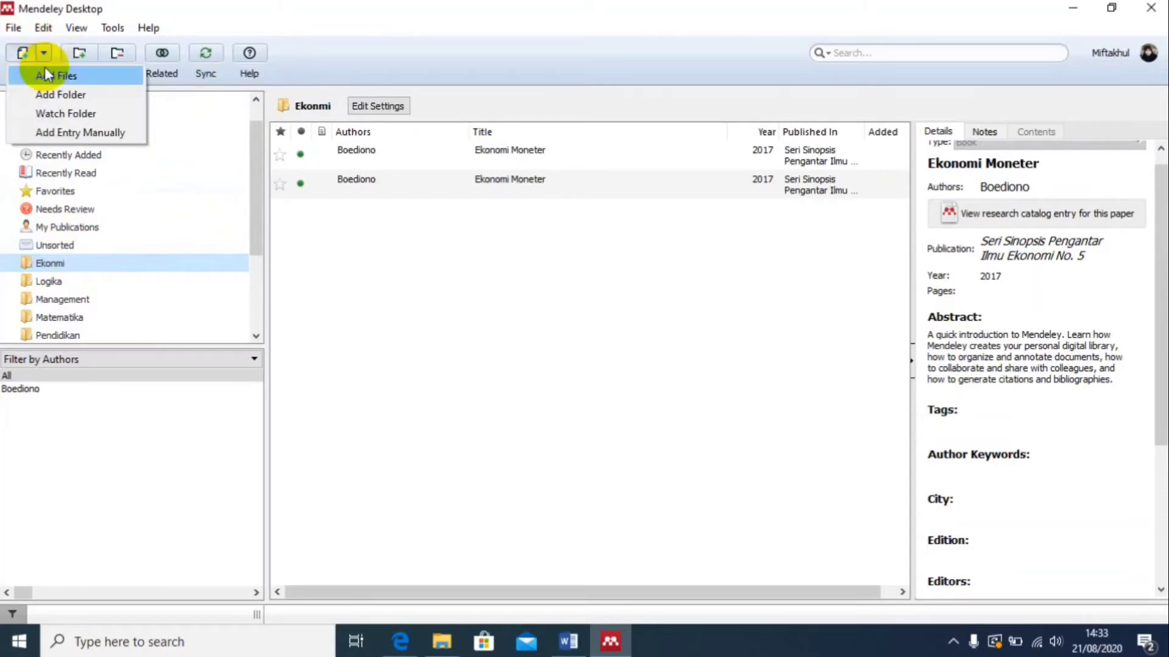
left_click(46, 75)
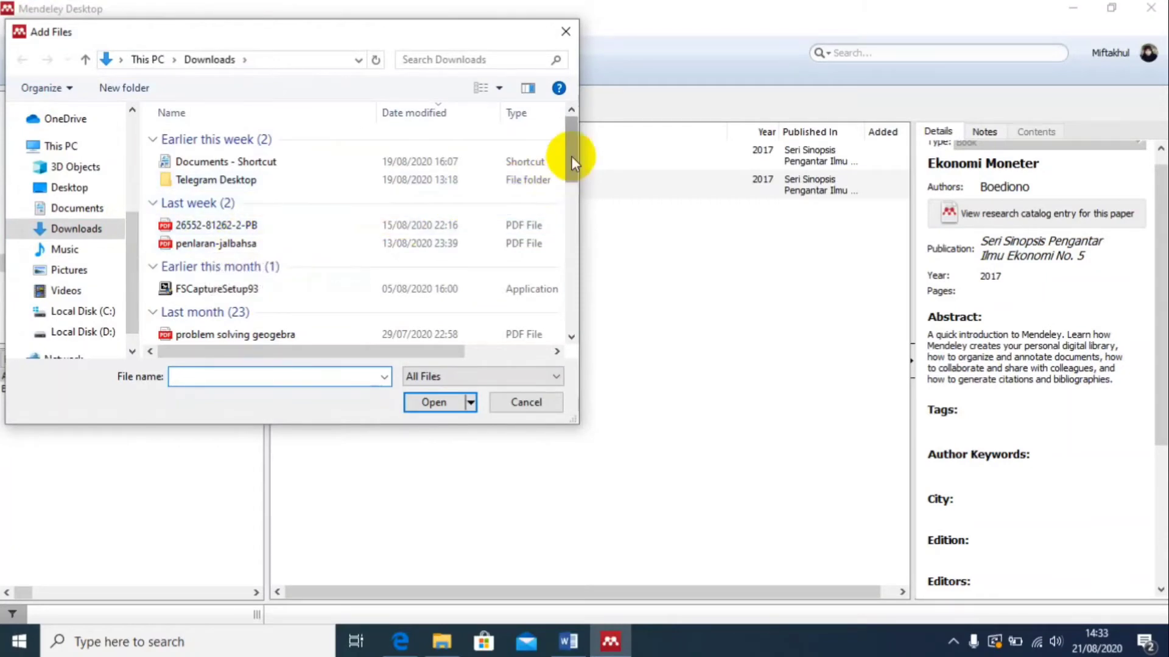
left_click_drag(571, 156, 571, 204)
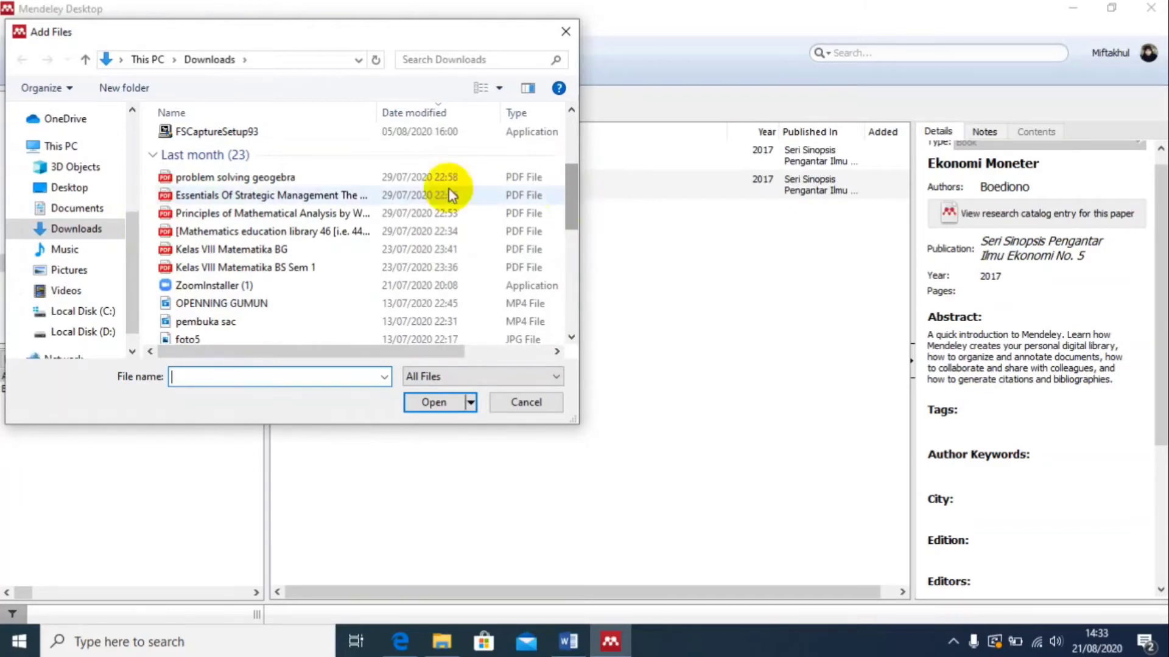
left_click(246, 178)
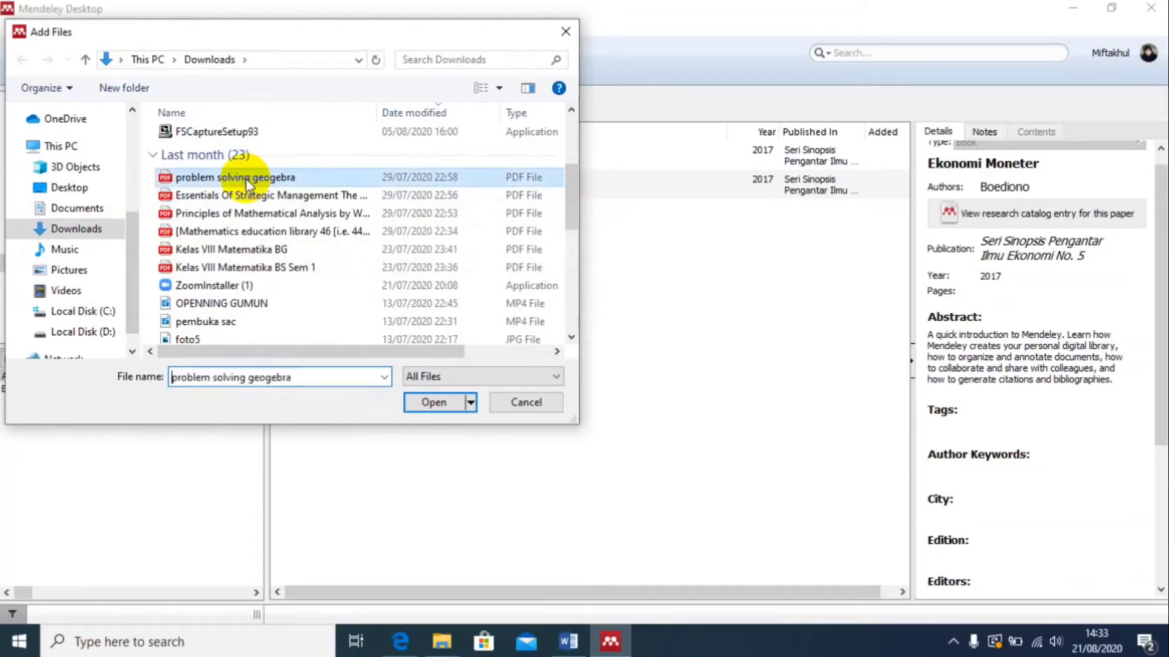
left_click(434, 402)
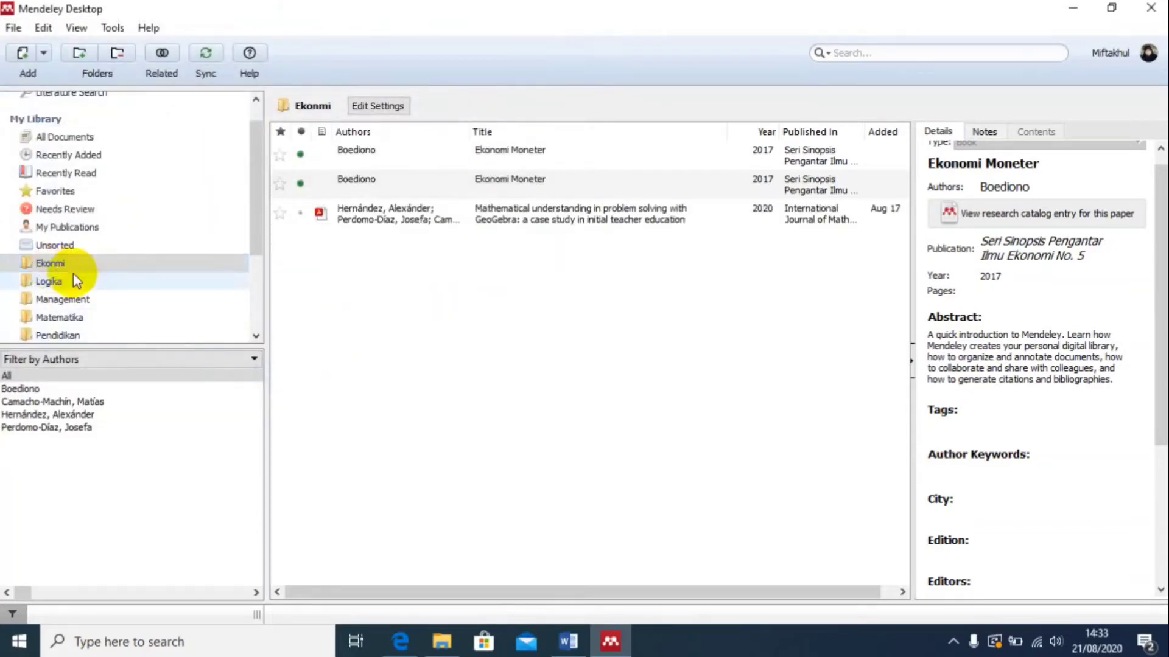
Open the PDF of the GeoGebra problem-solving paper from the Ekonmi folder, look through it and close it.
left_click(49, 264)
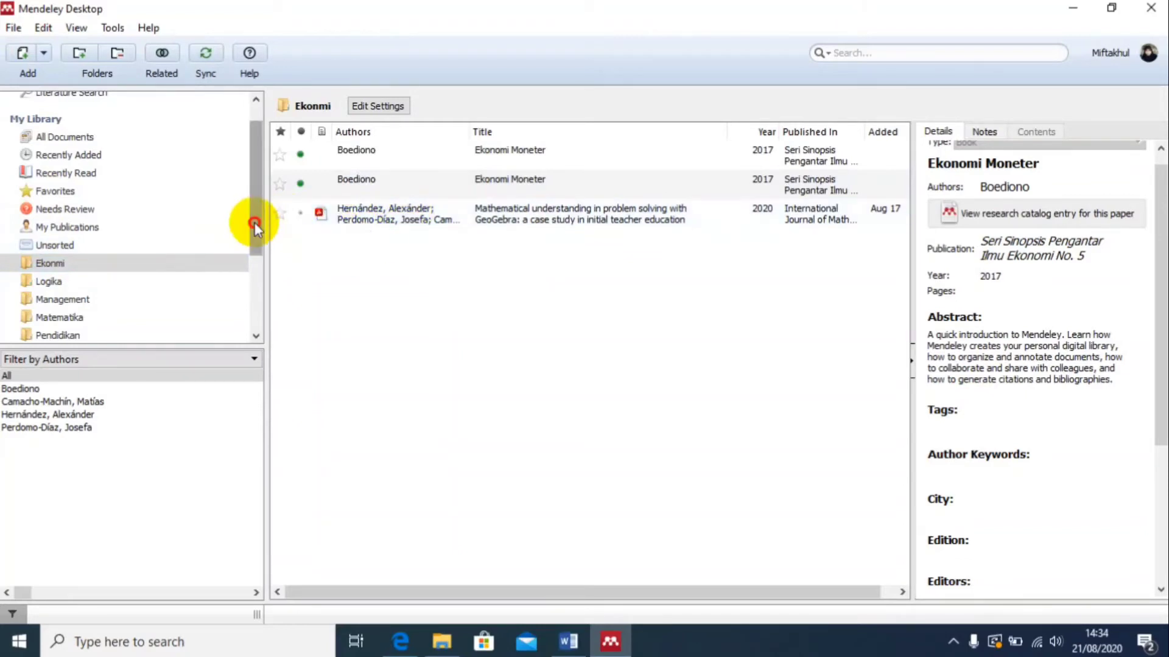
left_click_drag(254, 222, 254, 240)
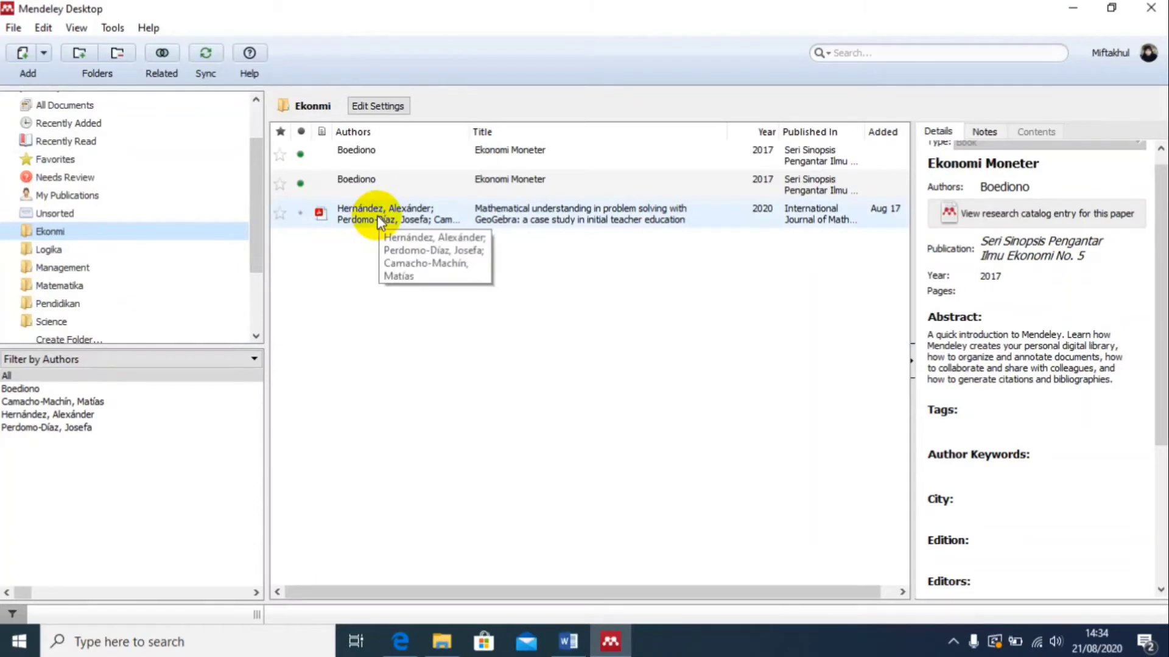
left_click(295, 214)
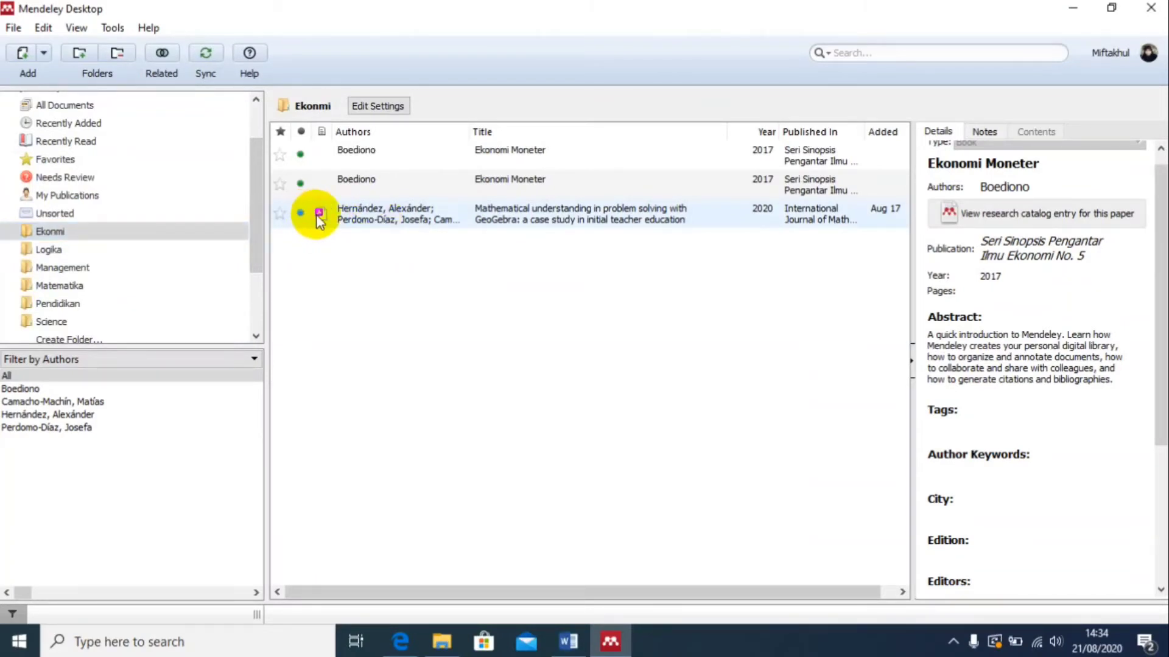
left_click(318, 214)
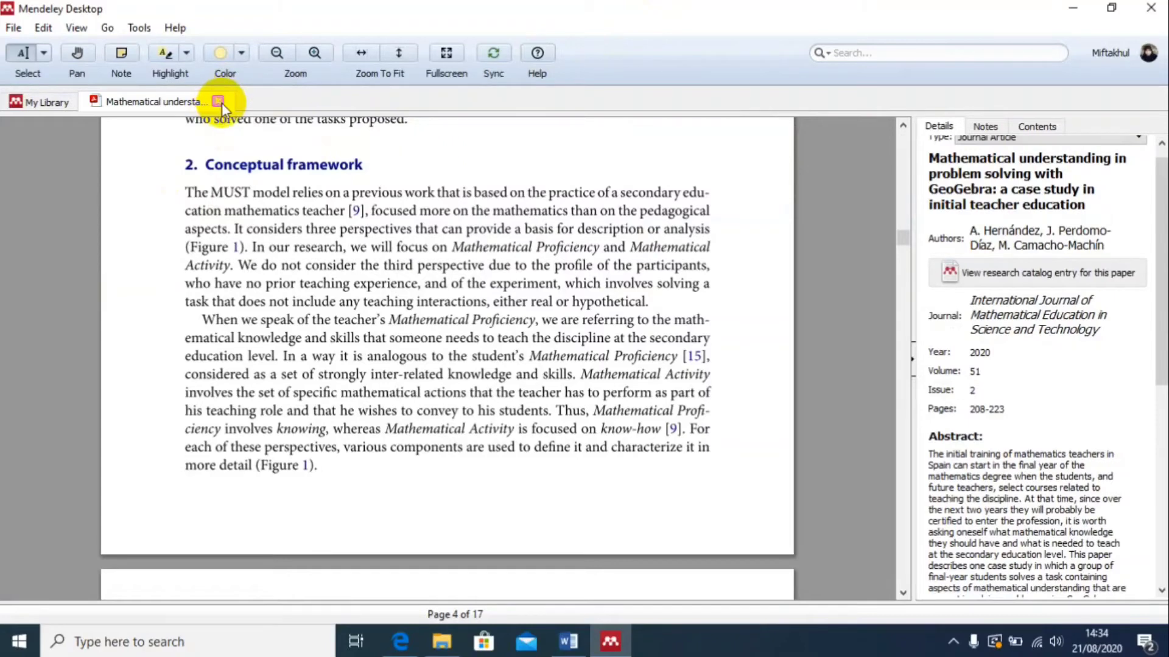
left_click(220, 103)
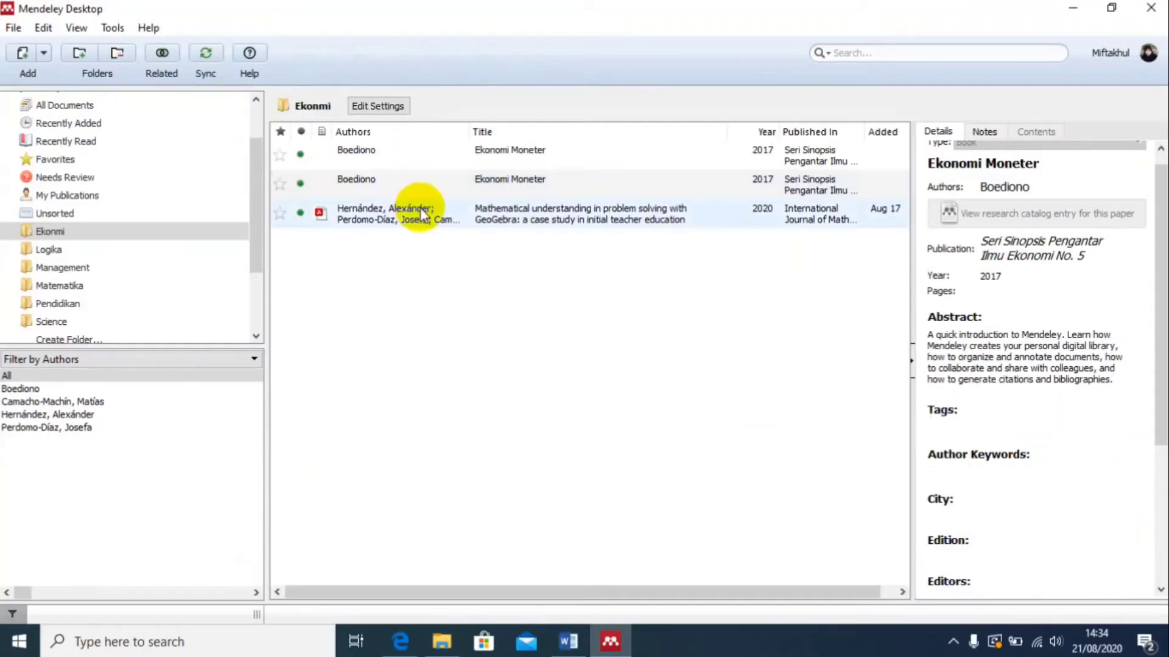
Add the GeoGebra problem-solving paper from the Ekonmi folder to the Matematika folder twice, checking the Matematika folder after each attempt.
left_click_drag(412, 221, 130, 283)
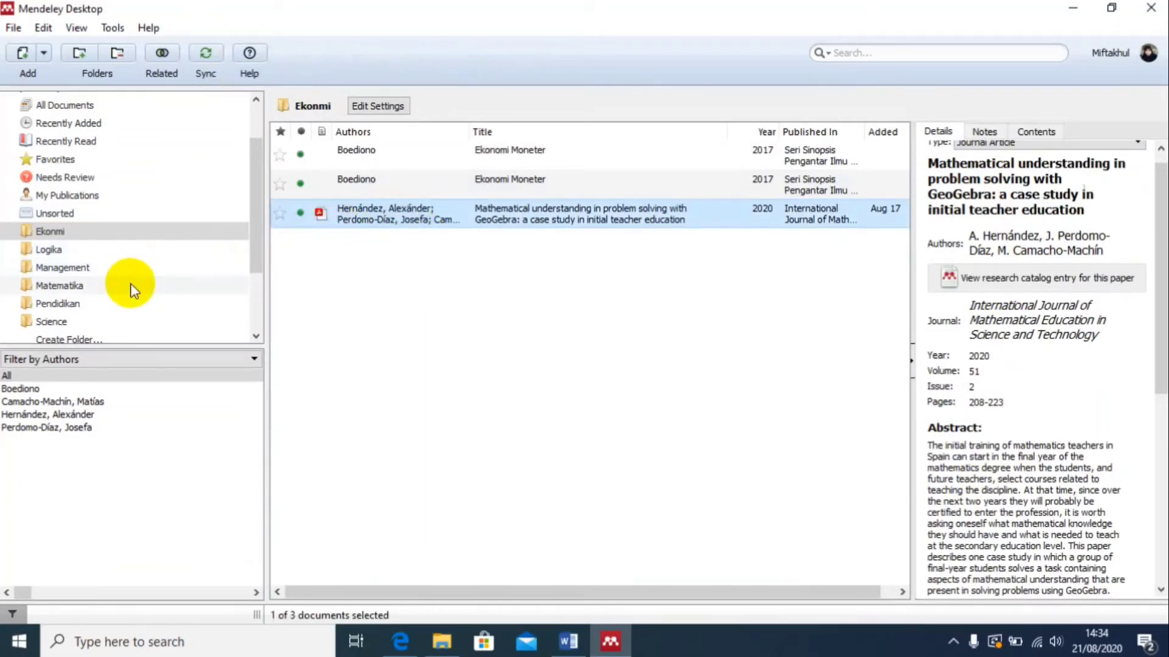
left_click(90, 290)
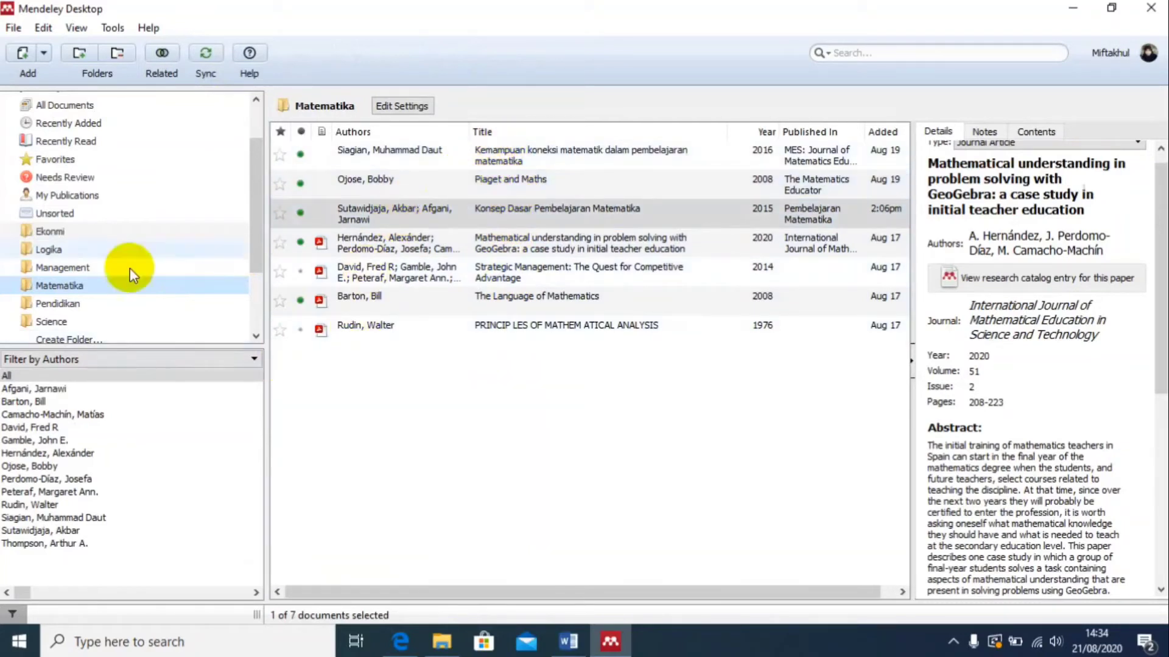
left_click(98, 235)
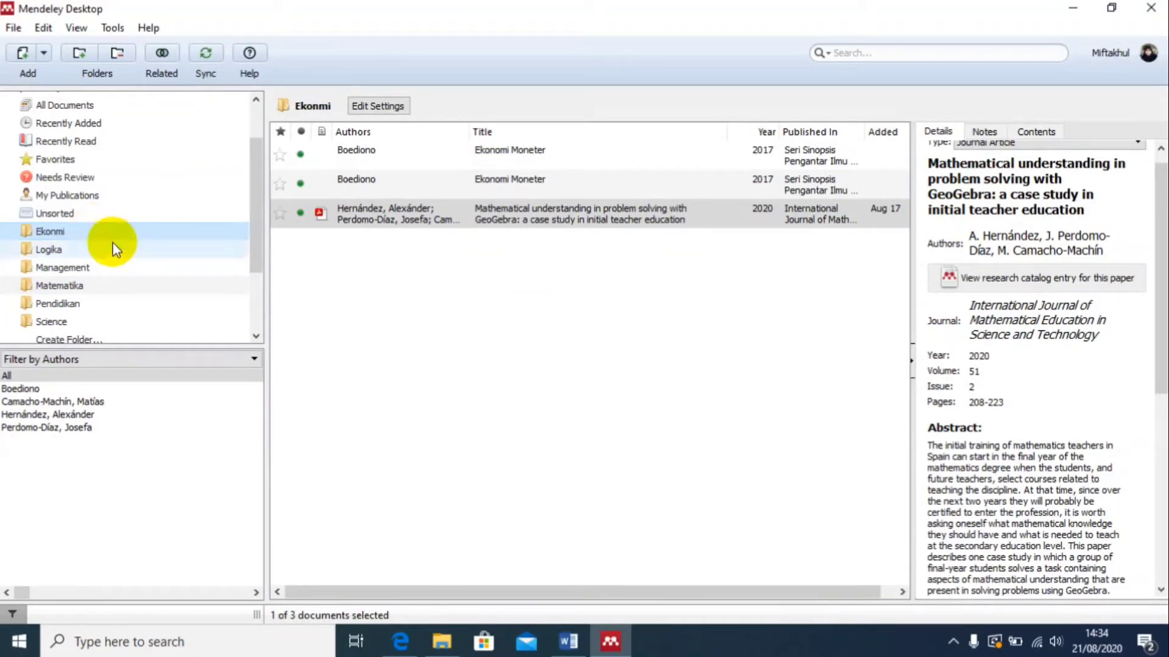
left_click(104, 285)
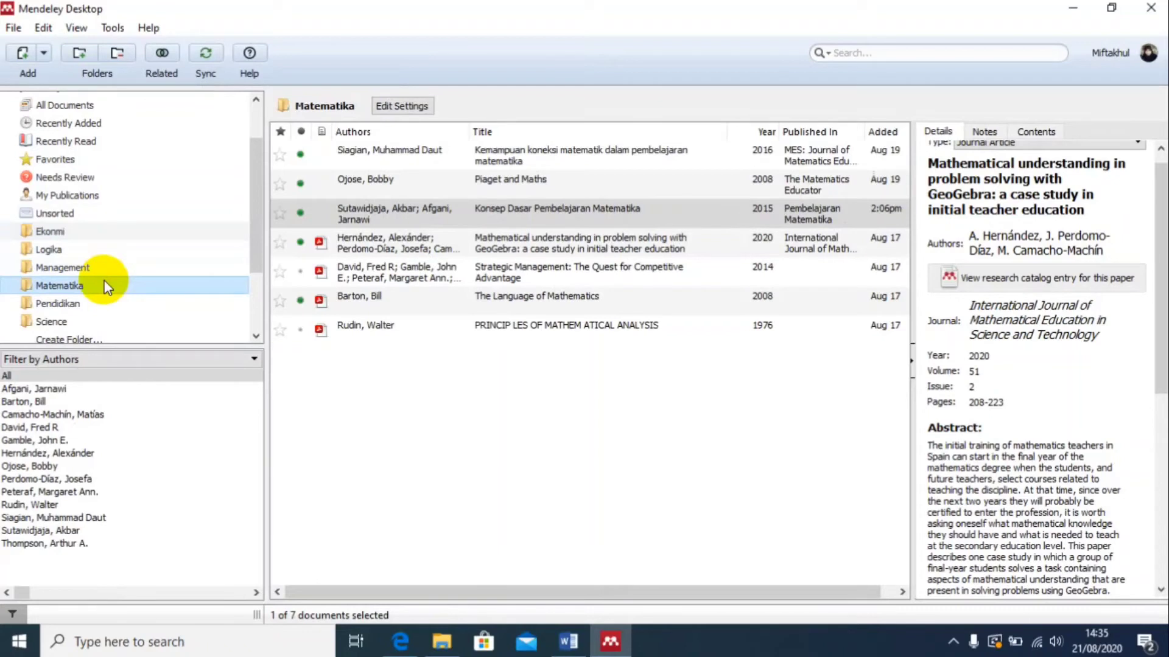
left_click(92, 231)
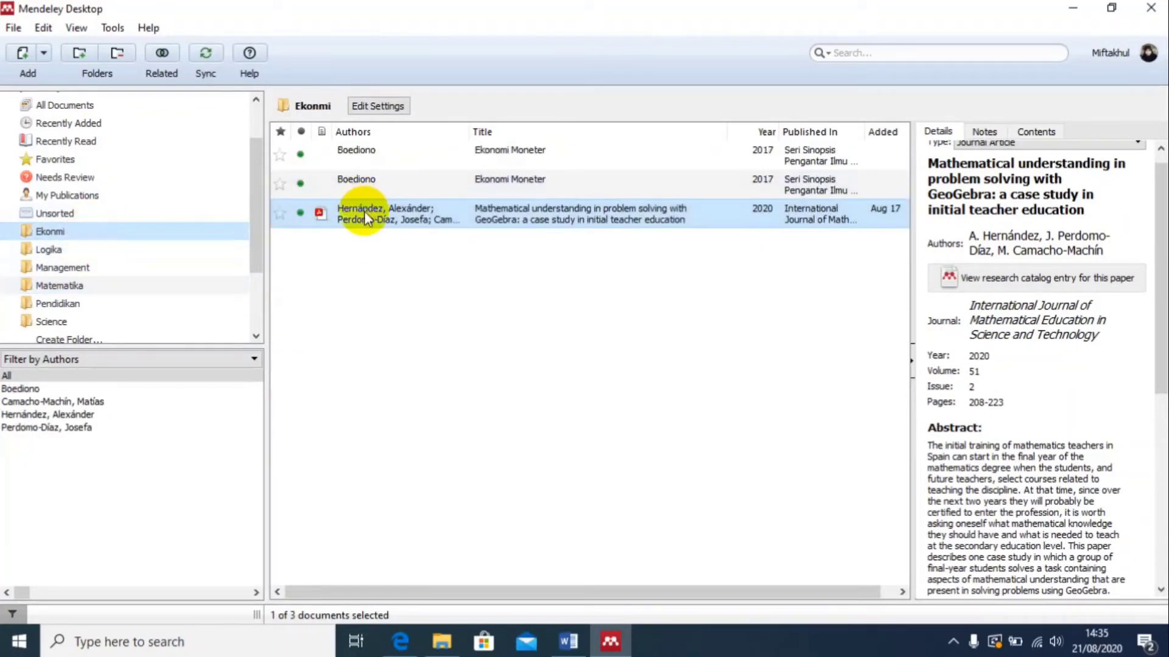
left_click_drag(364, 211, 152, 280)
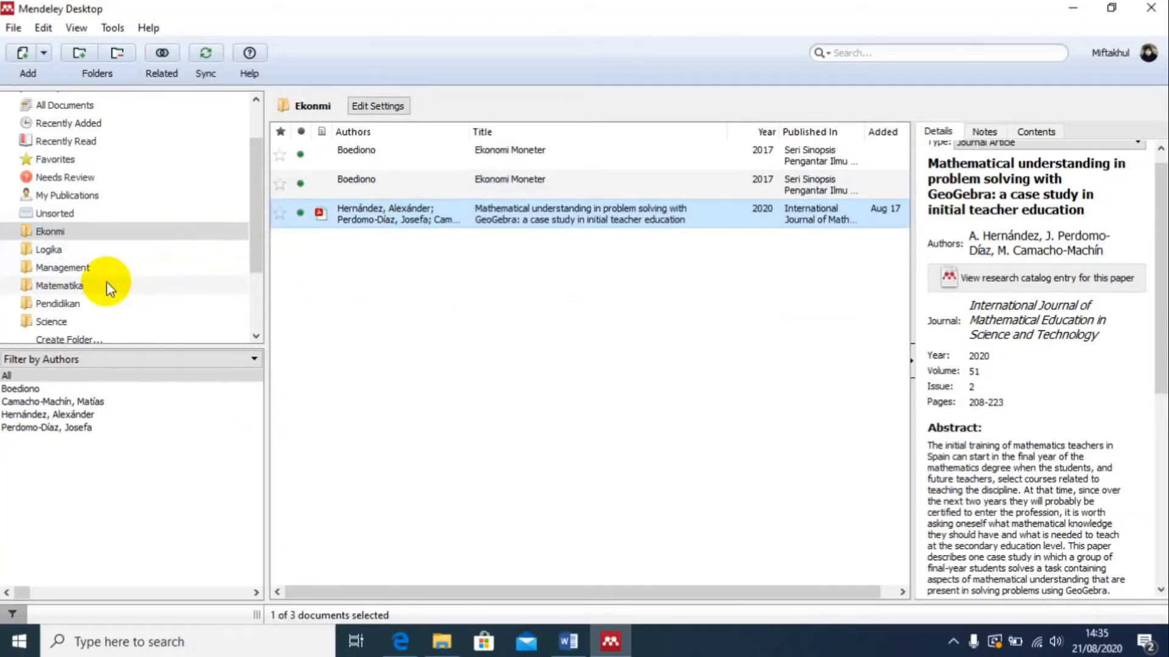
left_click(27, 285)
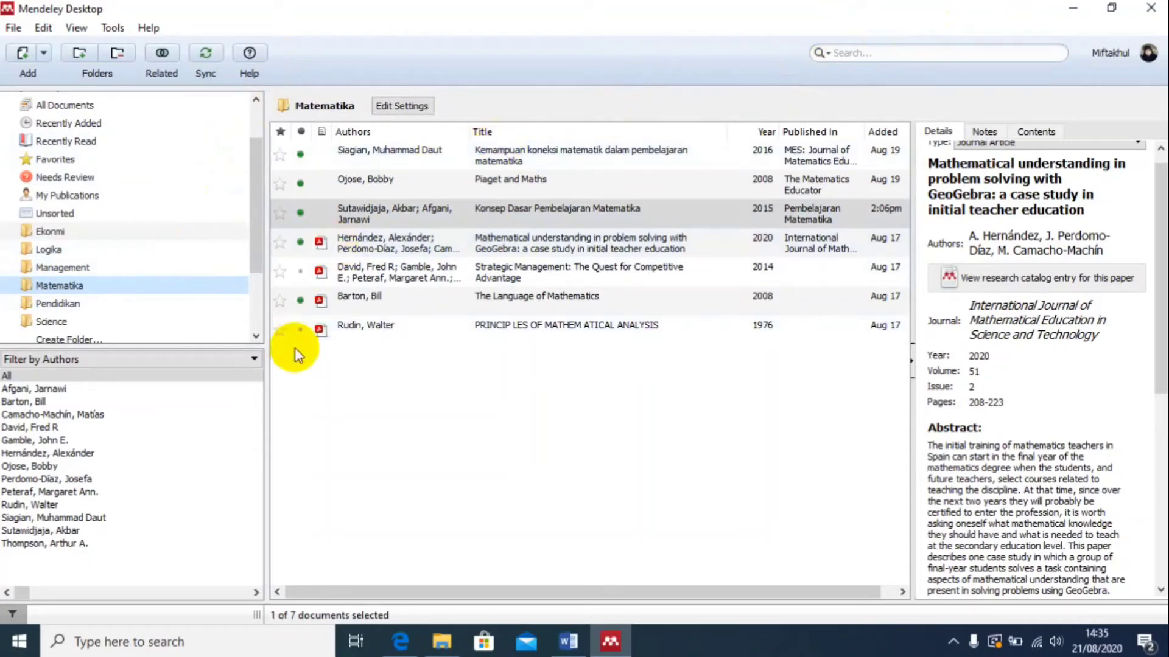
Switch to the Word document and start a new paragraph below the existing text with the word "Matematika".
left_click(568, 647)
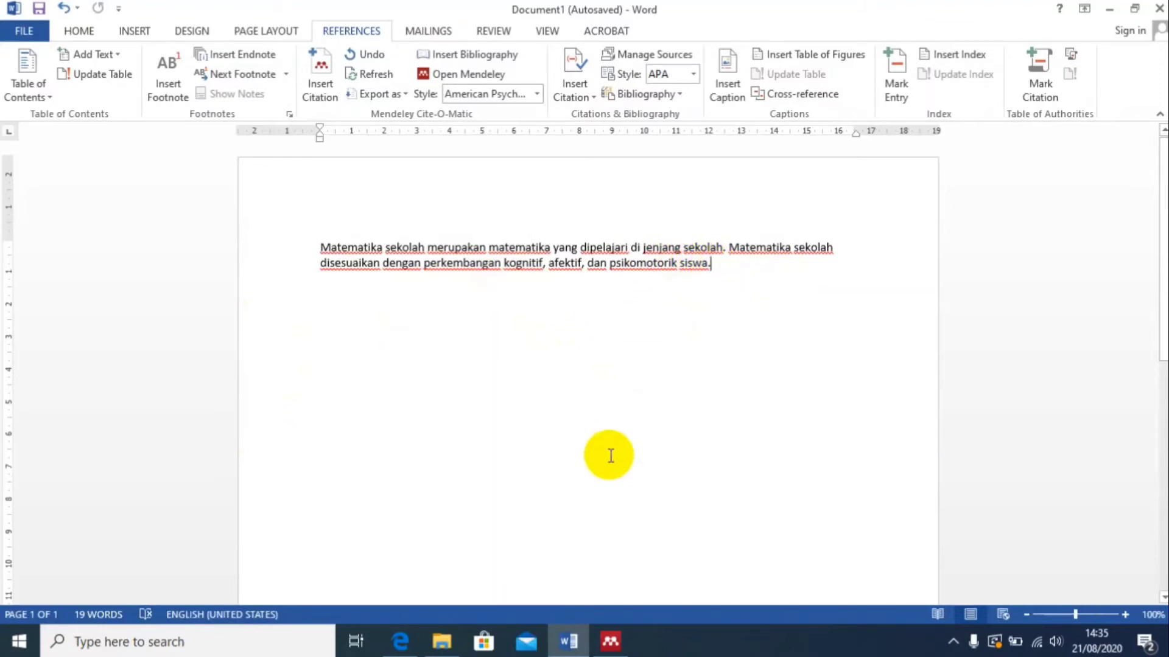
left_click(400, 640)
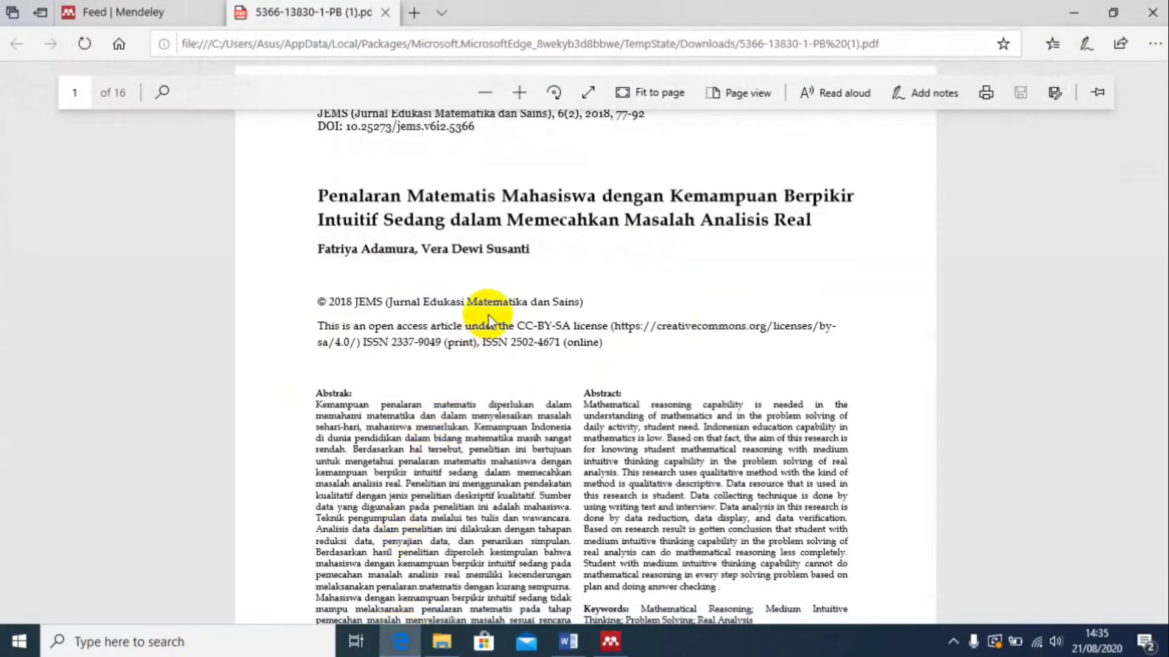
left_click(565, 645)
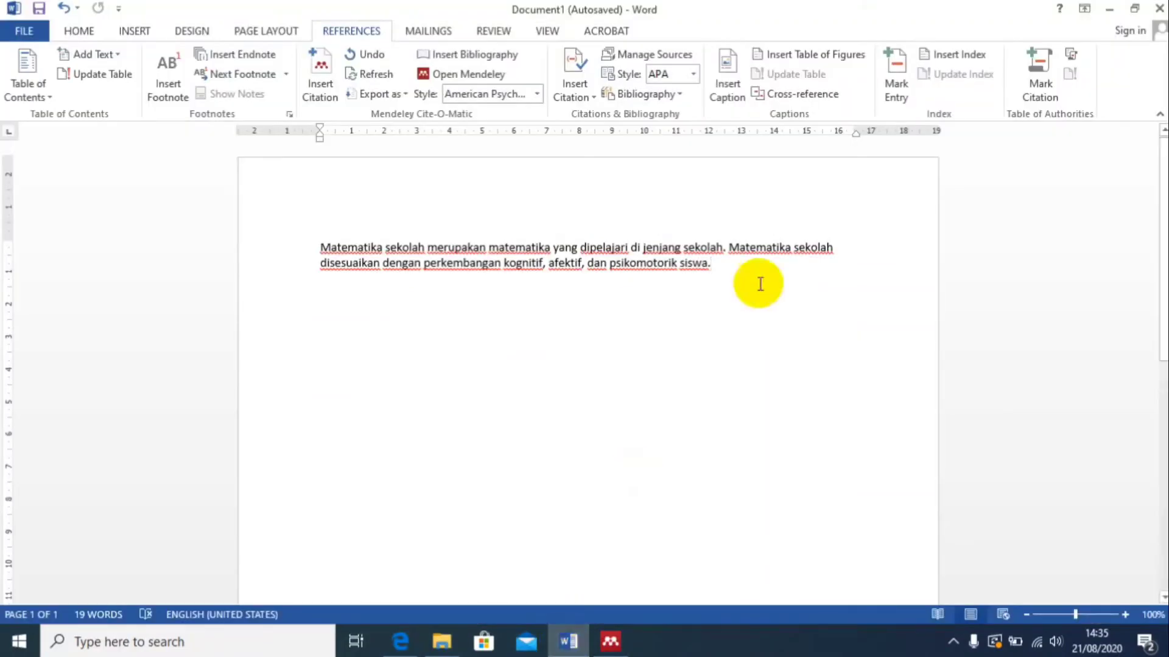
key("Return")
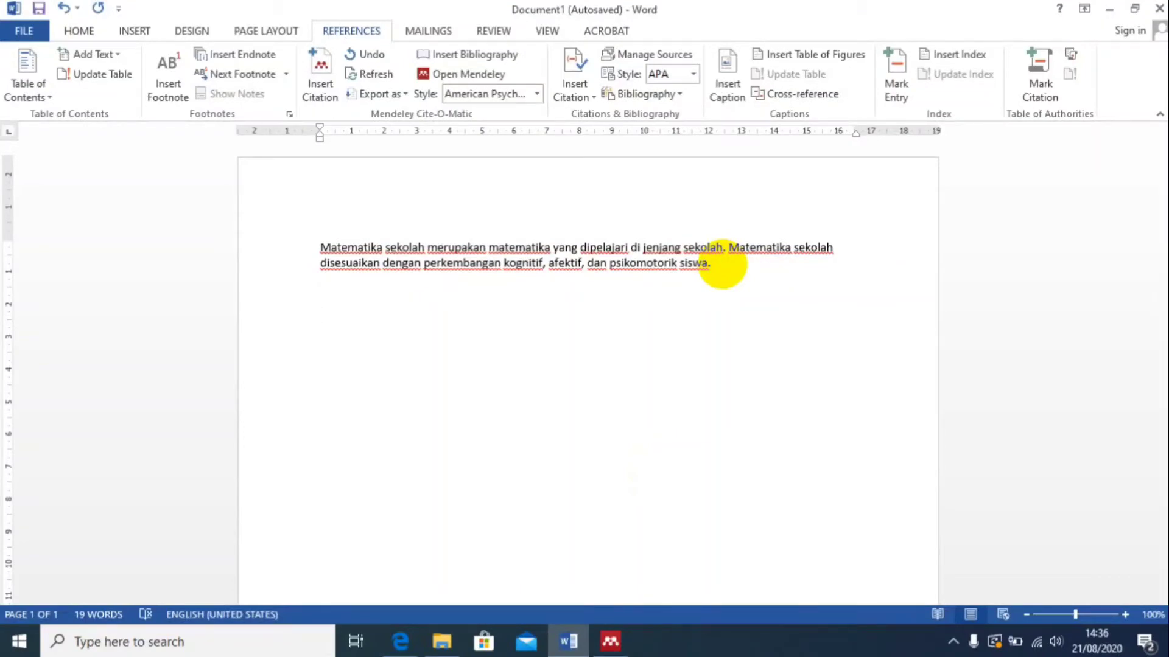
type("Matematika")
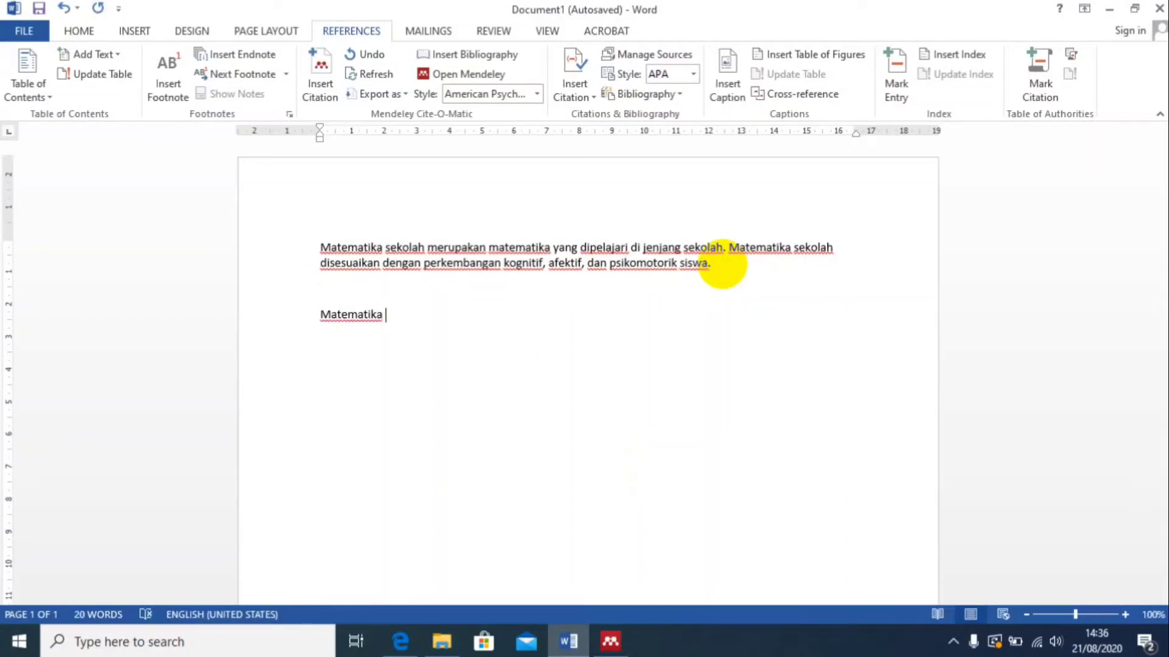
type("sangat diperlukan")
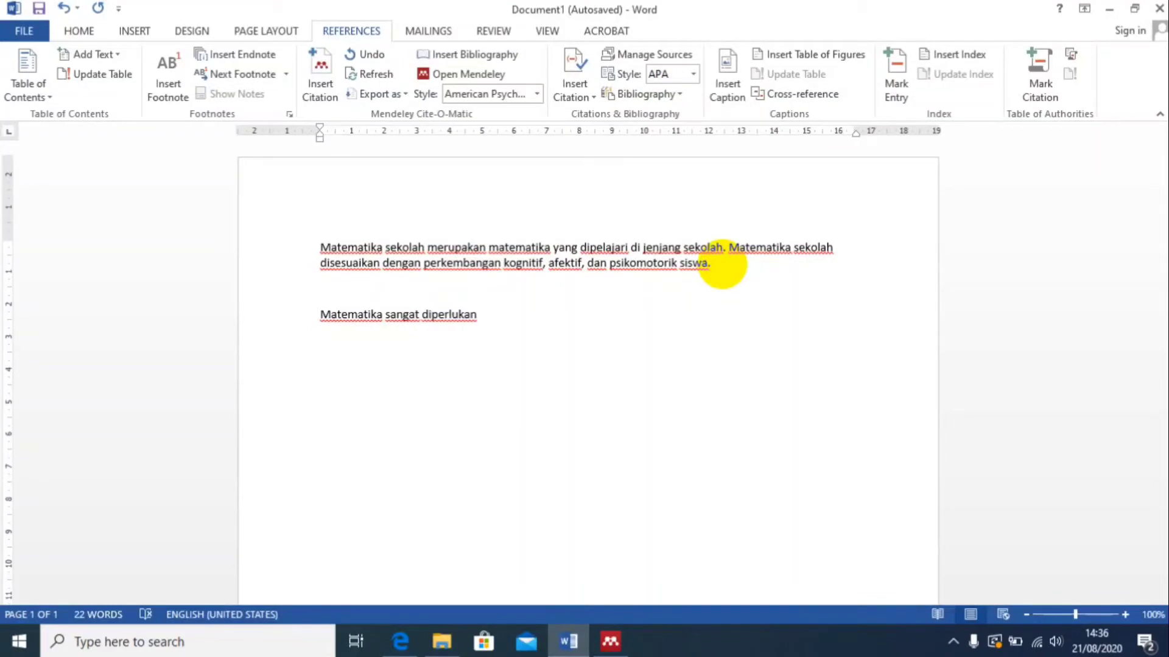
key("BackSpace")
key("BackSpace")
key("BackSpace")
key("BackSpace")
key("BackSpace")
key("BackSpace")
key("BackSpace")
key("BackSpace")
key("BackSpace")
key("BackSpace")
key("BackSpace")
key("BackSpace")
key("BackSpace")
key("BackSpace")
key("BackSpace")
key("BackSpace")
key("BackSpace")
key("BackSpace")
key("BackSpace")
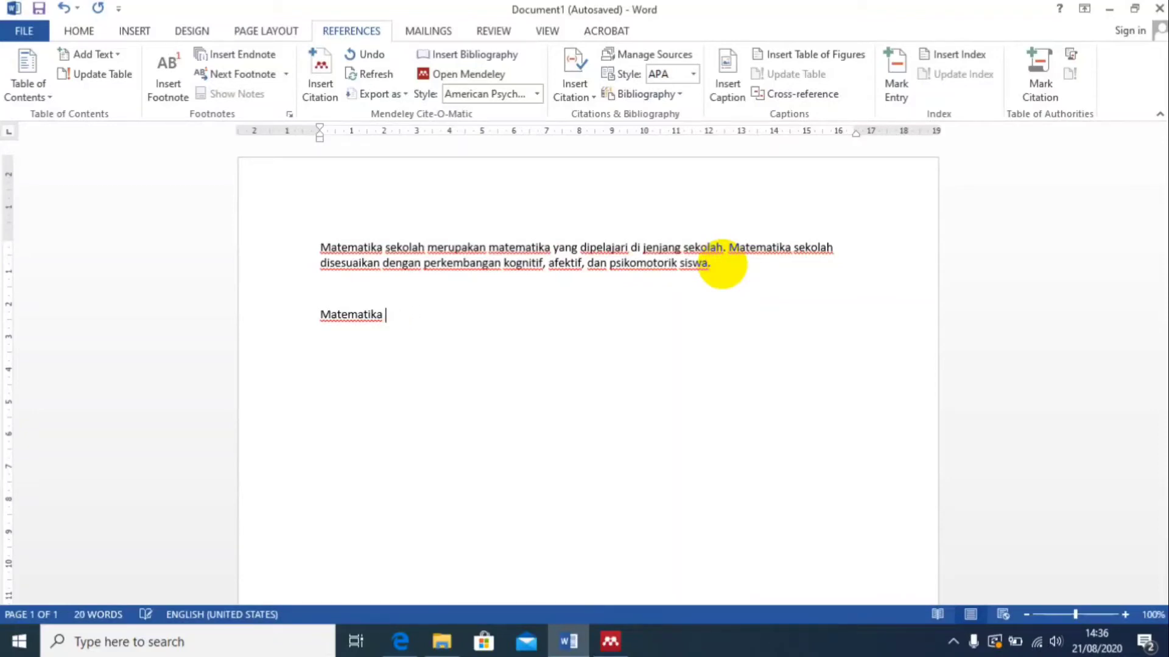
Complete the sentence as "Matematika merupakan hal yang harus dipelajari di setiap sekolah.".
type("merup")
type("kan")
key("BackSpace")
key("BackSpace")
key("BackSpace")
key("BackSpace")
type("akan hal")
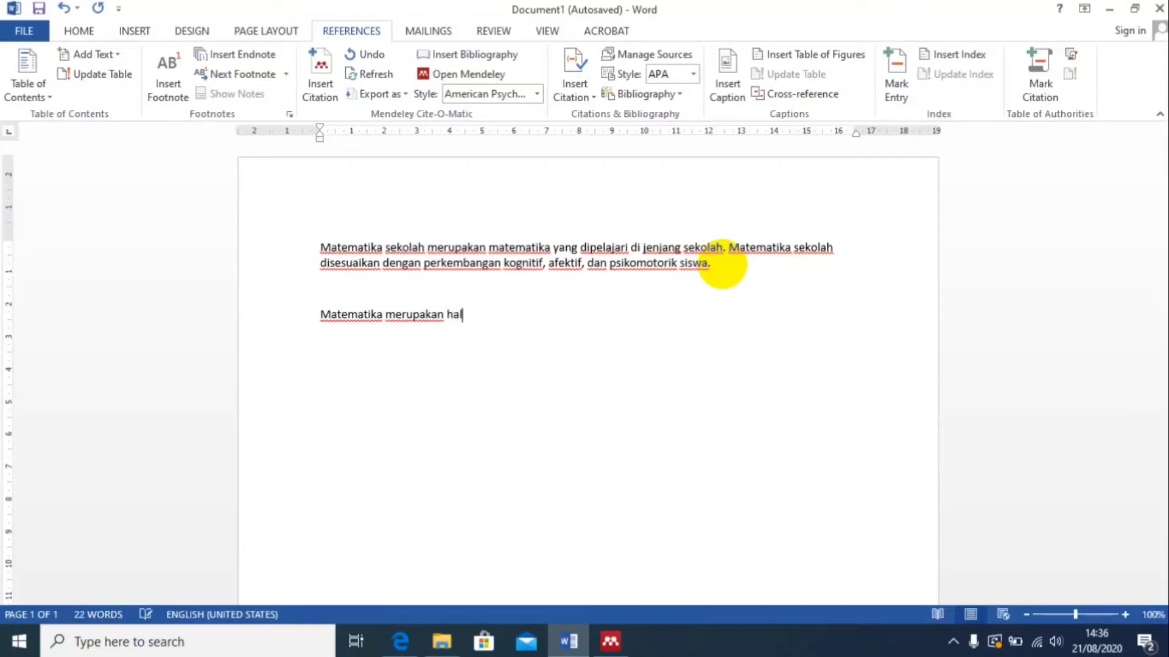
type(" yang harus di")
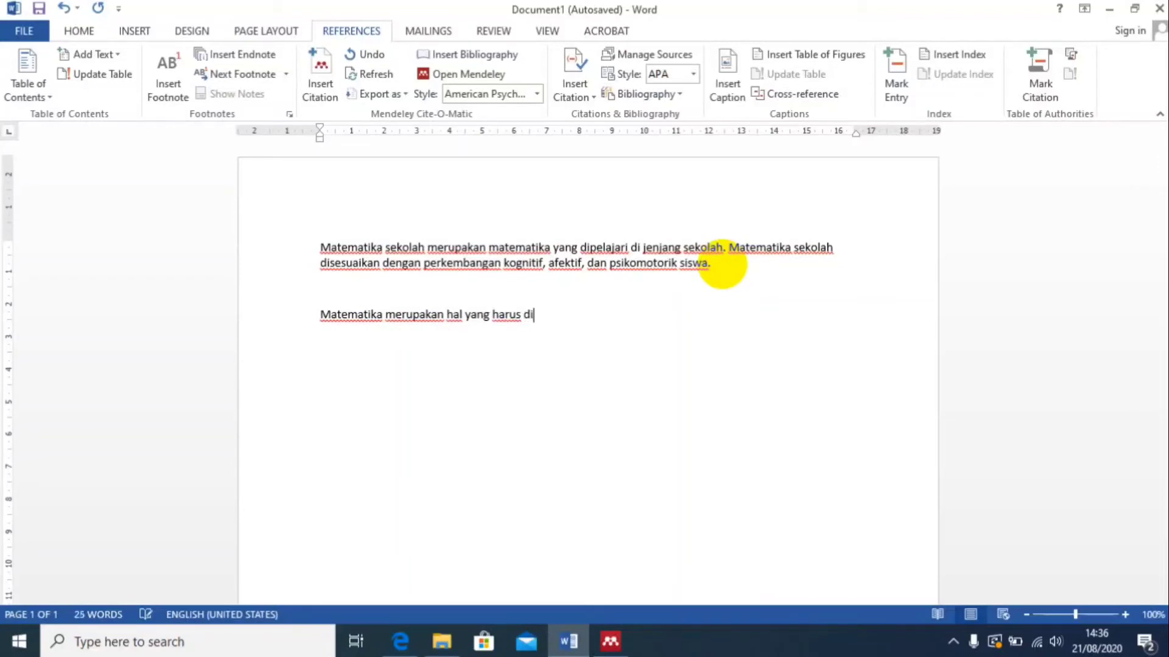
type("pelajar")
type("i d")
key("BackSpace")
type("de")
key("BackSpace")
type("i setiap ")
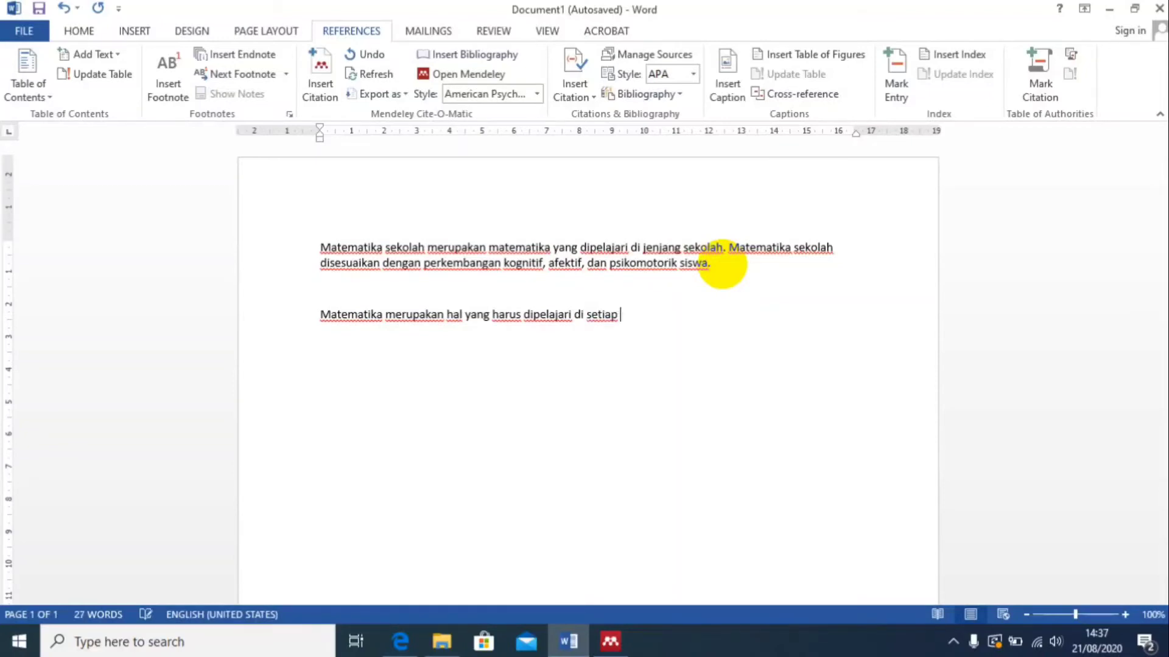
type("sekolah.")
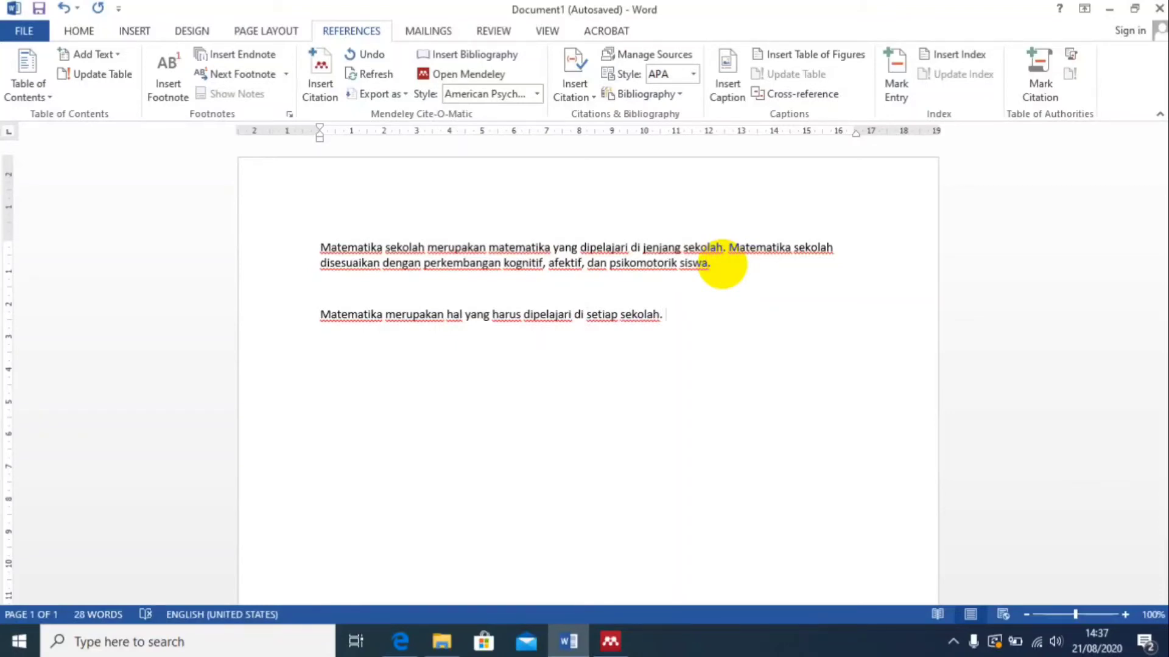
Insert a Mendeley citation after the sentence, searching My Library for "matematika" and choosing the 2018 article "Analisis Kemampuan Pemahaman Konsep Materi Segitiga".
left_click(320, 68)
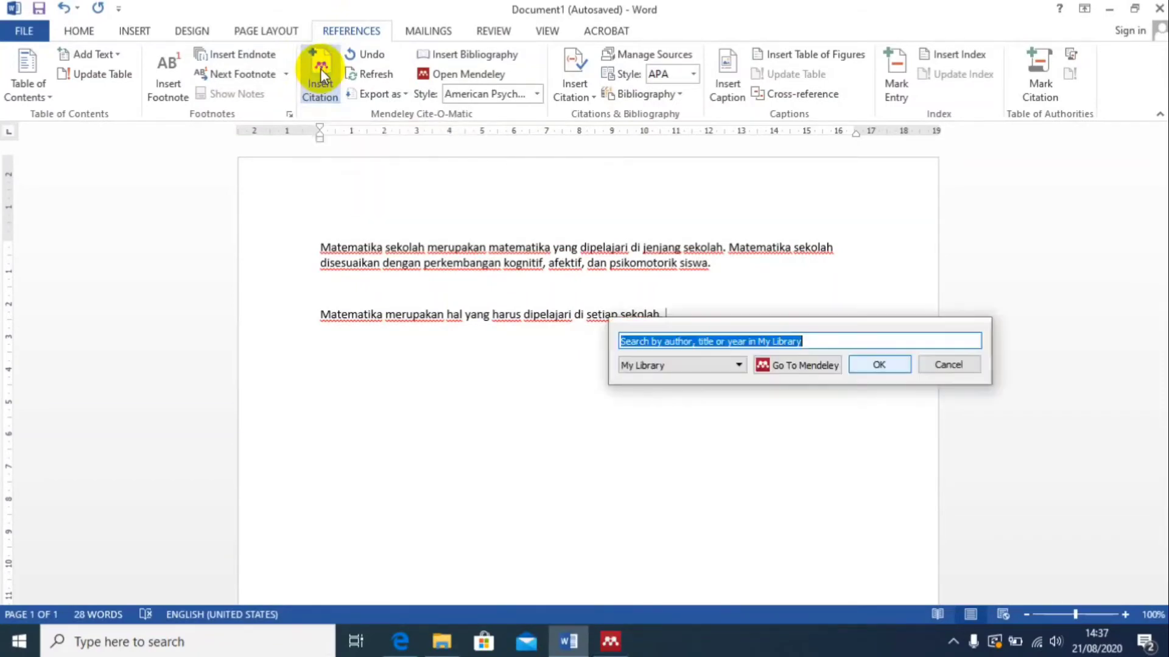
left_click(621, 342)
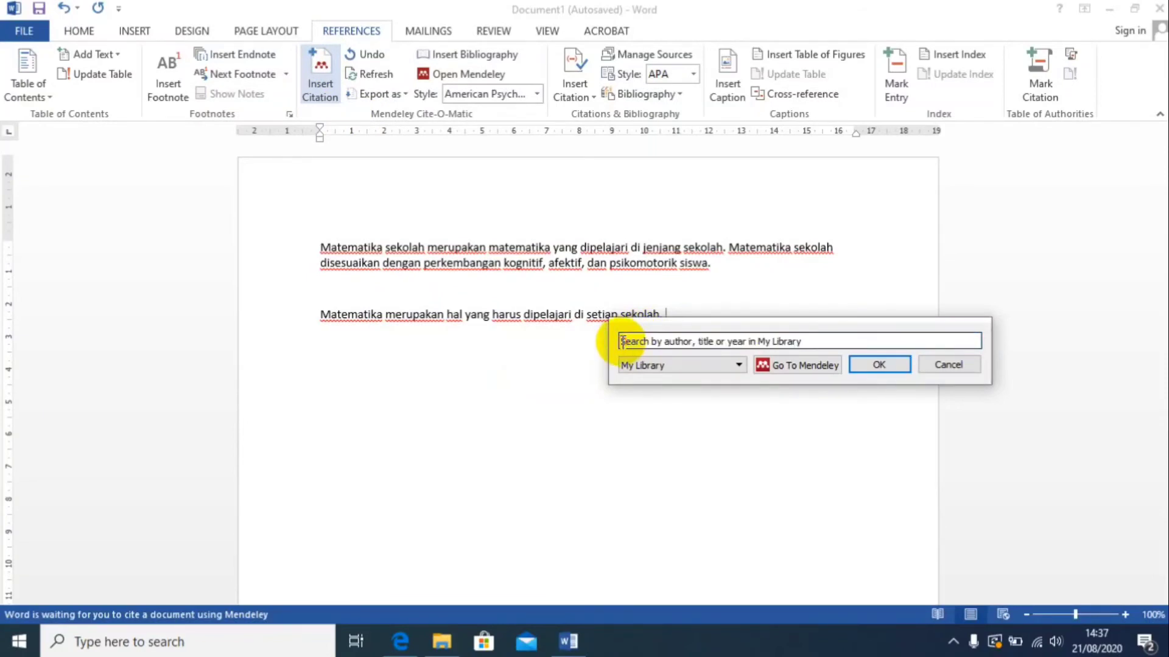
left_click(806, 341)
key("BackSpace")
key("BackSpace")
key("BackSpace")
key("BackSpace")
key("BackSpace")
key("BackSpace")
key("BackSpace")
key("BackSpace")
key("BackSpace")
key("BackSpace")
key("BackSpace")
key("BackSpace")
key("BackSpace")
key("BackSpace")
key("BackSpace")
key("BackSpace")
key("BackSpace")
key("BackSpace")
key("BackSpace")
key("BackSpace")
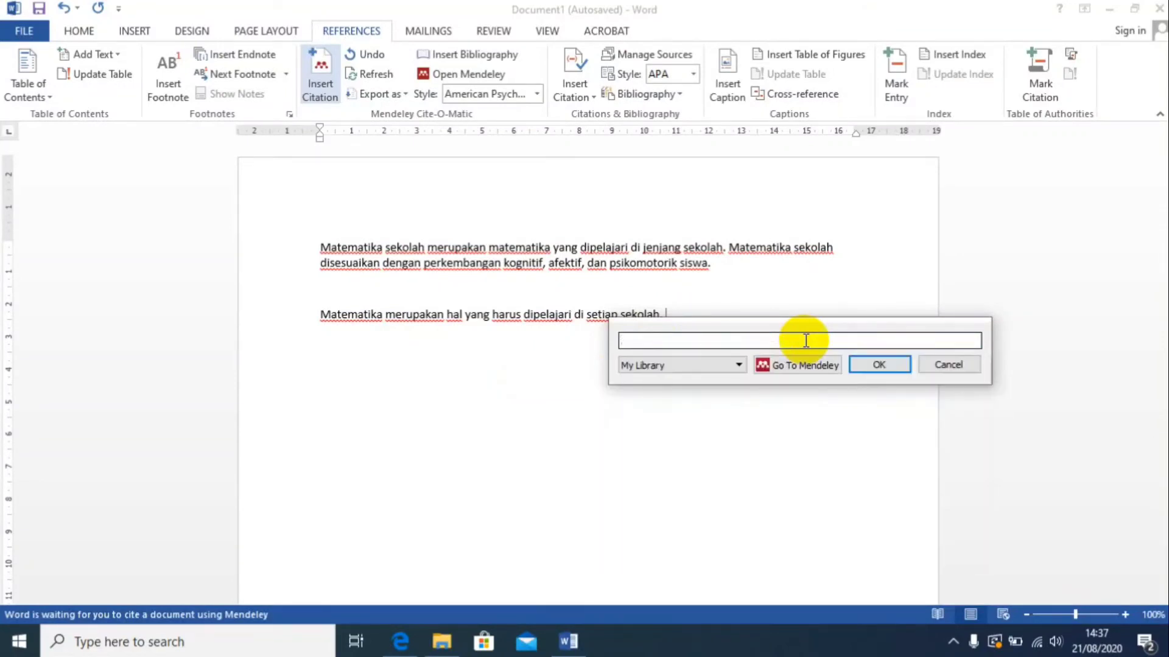
type("matem")
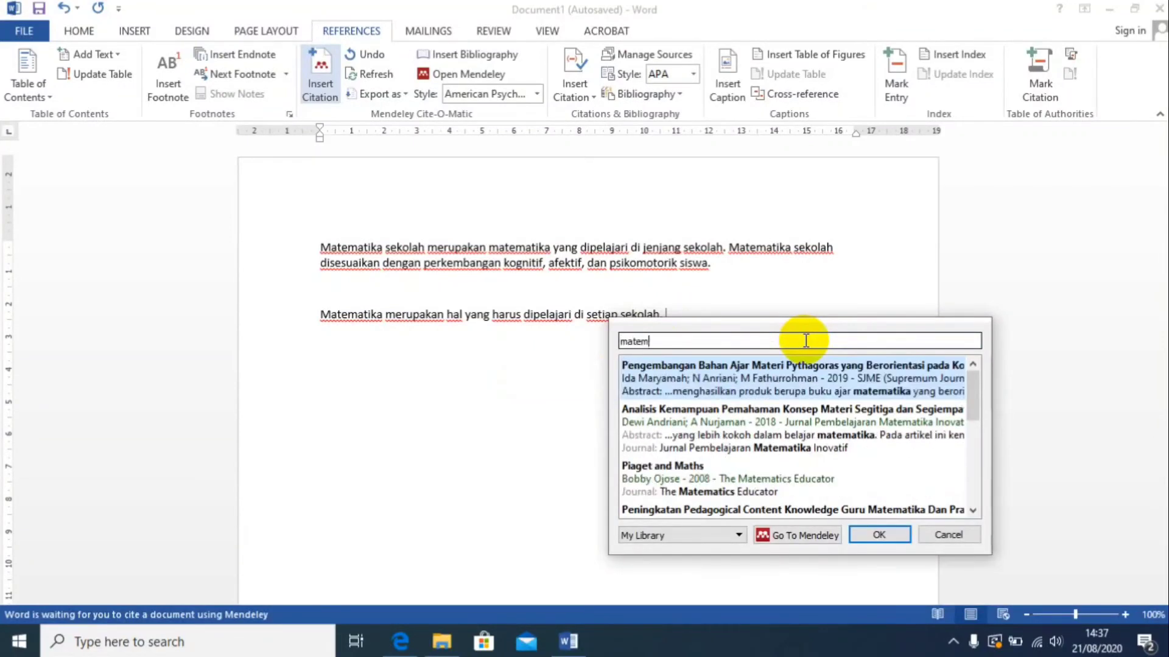
type("atika")
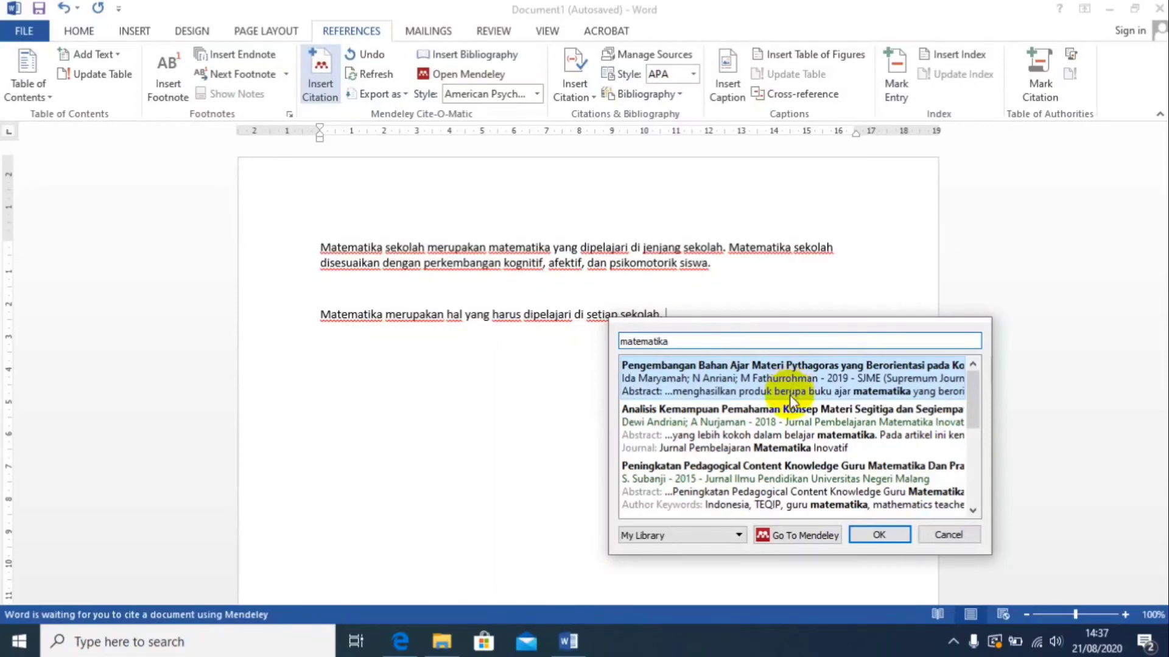
left_click(787, 451)
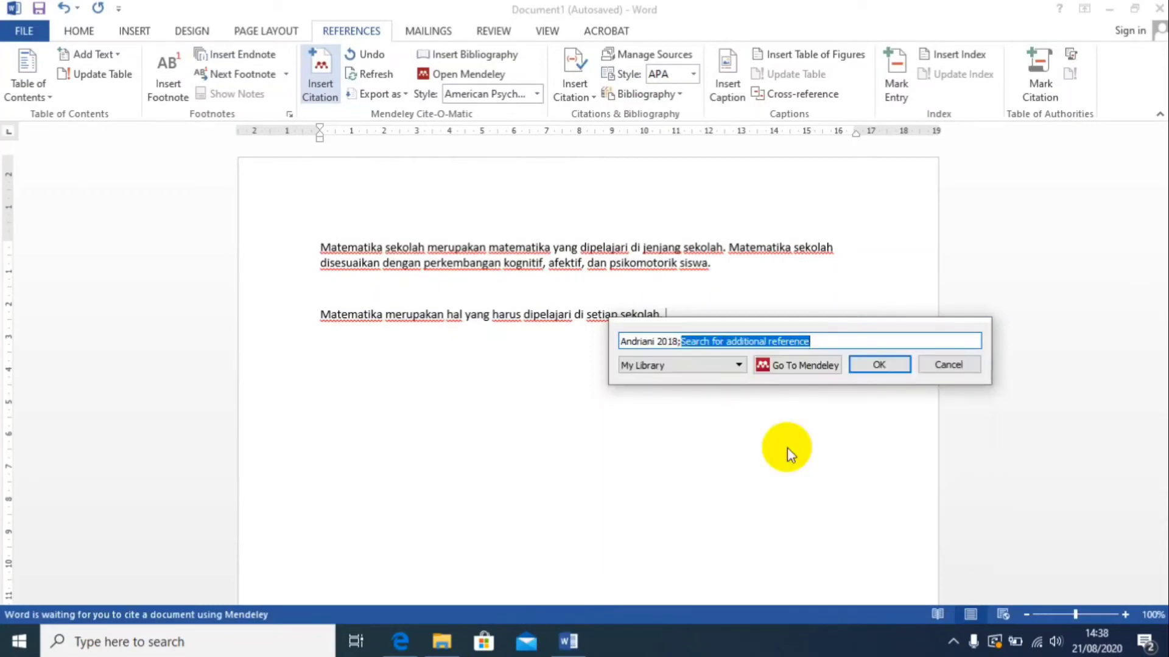
left_click(875, 364)
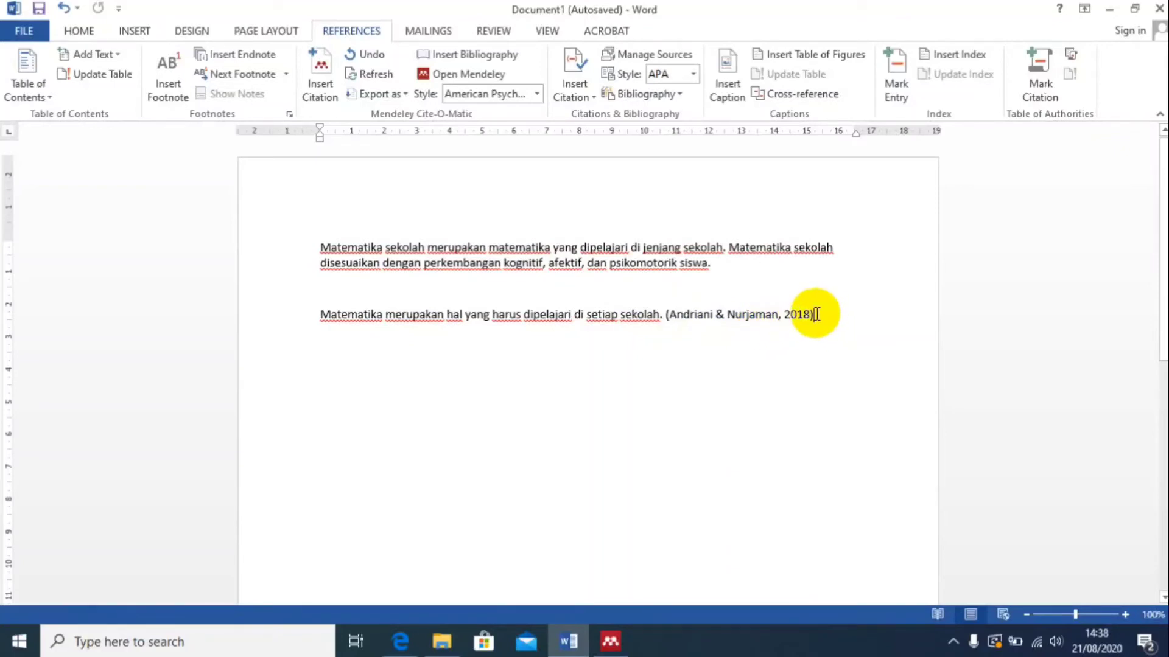
key("shift+Left")
key("shift+Left")
key("shift+Left")
key("shift+Left")
key("shift+Left")
key("shift+Left")
key("shift+Left")
key("shift+Left")
key("shift+Left")
key("shift+Left")
key("shift+Left")
key("shift+Left")
key("shift+Left")
key("shift+Left")
key("shift+Left")
key("shift+Left")
key("shift+Left")
key("shift+Left")
key("shift+Left")
key("shift+Left")
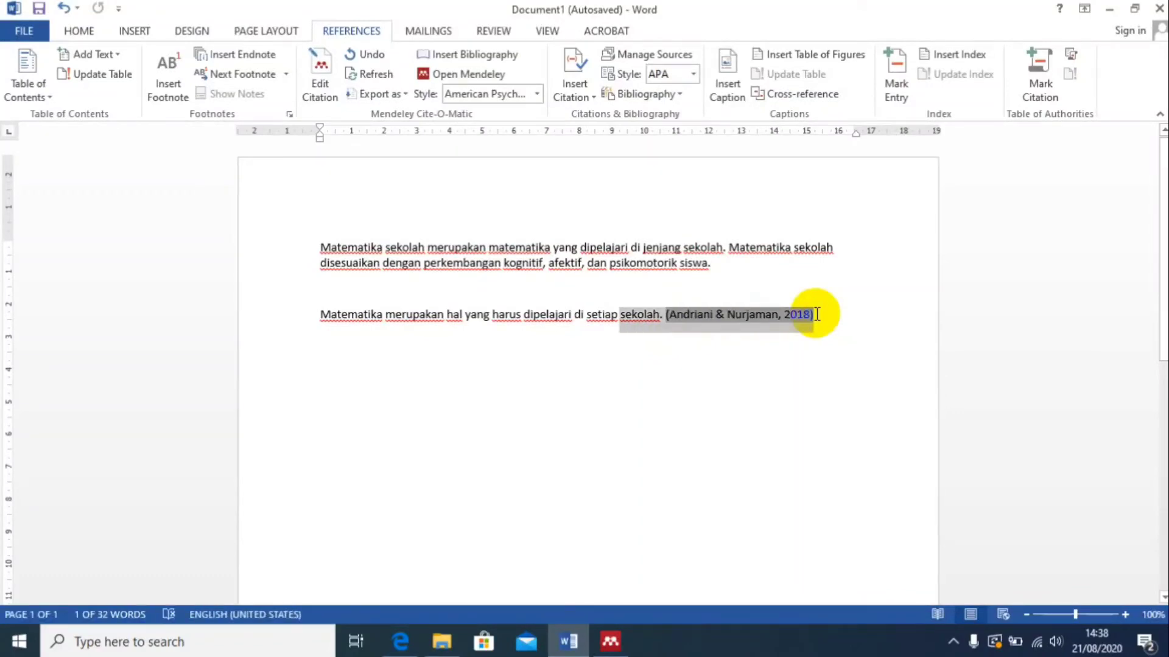
key("shift+Left")
key("shift+Left")
key("shift+Left")
key("shift+Left")
key("shift+Left")
key("shift+Left")
key("shift+Left")
key("shift+Left")
key("shift+Left")
key("shift+Left")
key("shift+Left")
key("shift+Left")
key("shift+Left")
key("shift+Left")
key("shift+Left")
key("shift+Left")
key("shift+Left")
key("shift+Left")
key("shift+Left")
key("shift+Left")
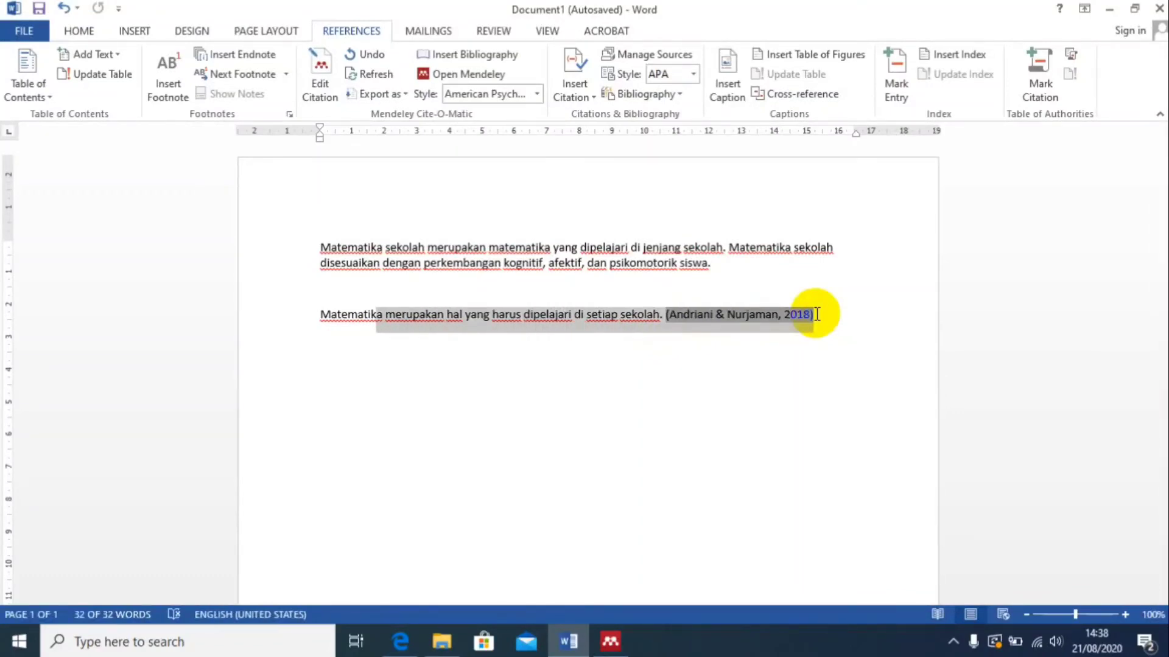
key("shift+Left")
key("shift+Left")
key("shift+Left")
key("shift+Left")
key("shift+Left")
key("shift+Left")
key("shift+Left")
key("shift+Left")
key("shift+Left")
key("shift+Left")
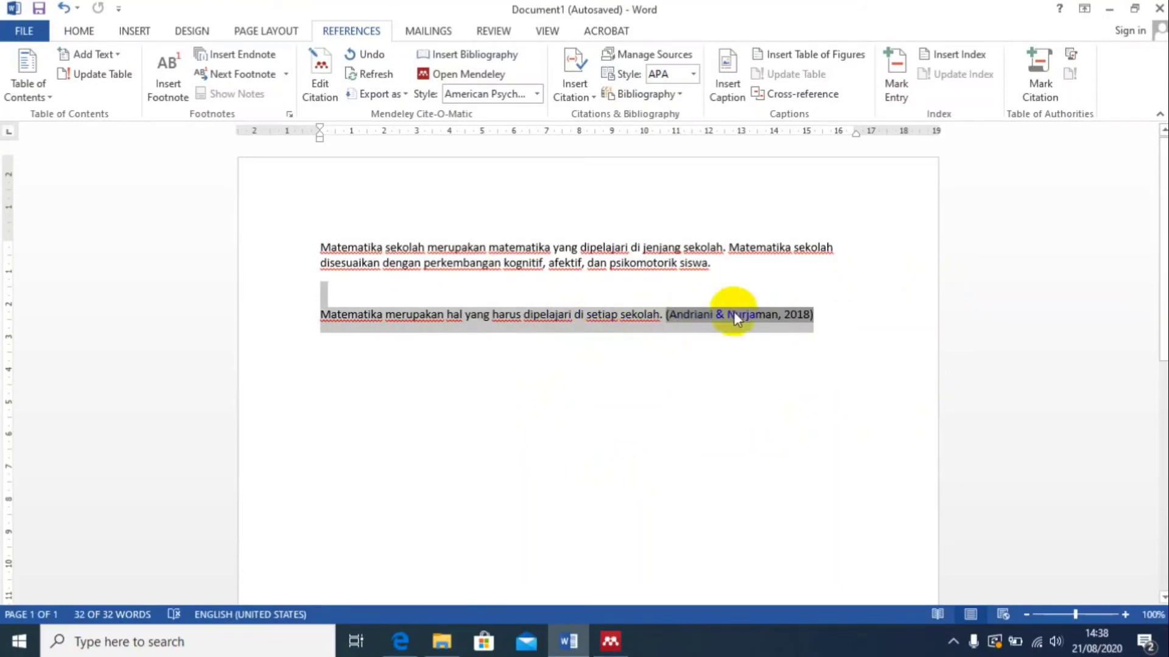
Start a new paragraph directly after the inserted citation.
left_click(826, 316)
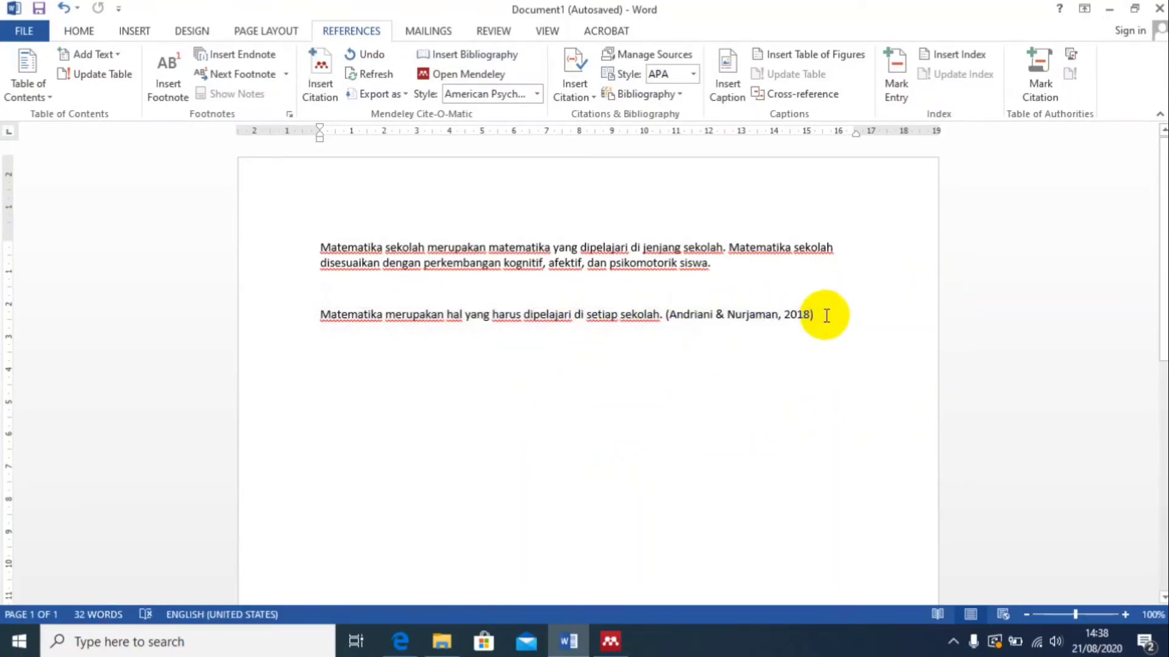
key("Return")
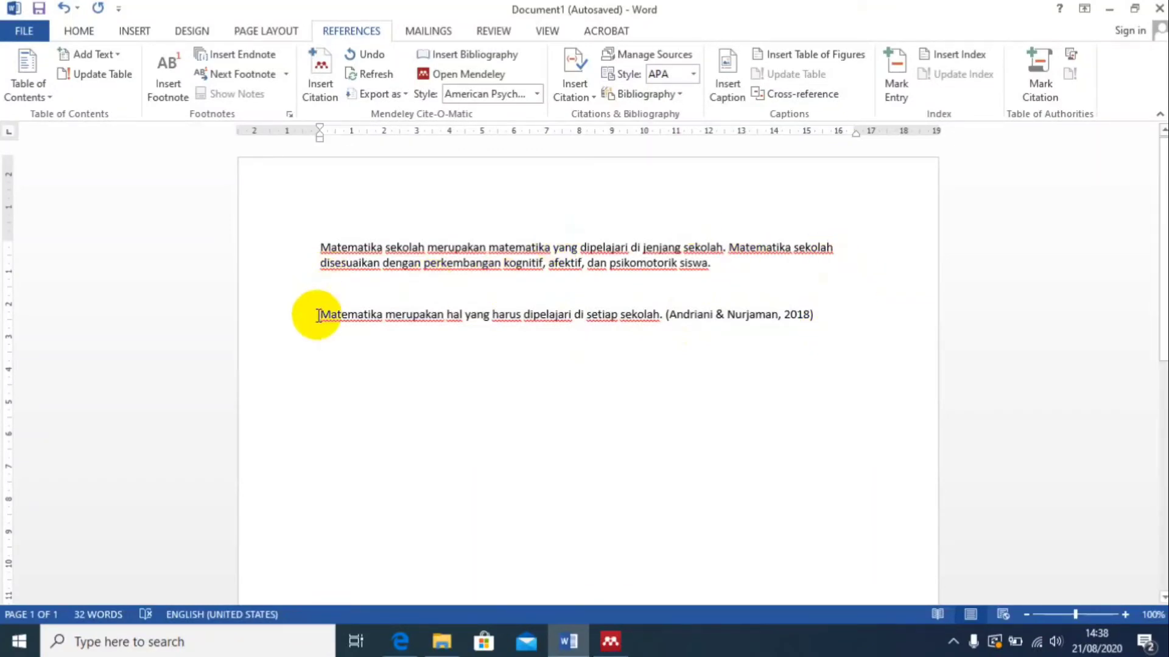
Copy the sentence "Matematika merupakan hal yang harus dipelajari di setiap sekolah." without its citation and paste it into the empty paragraph below.
left_click_drag(318, 314, 322, 321)
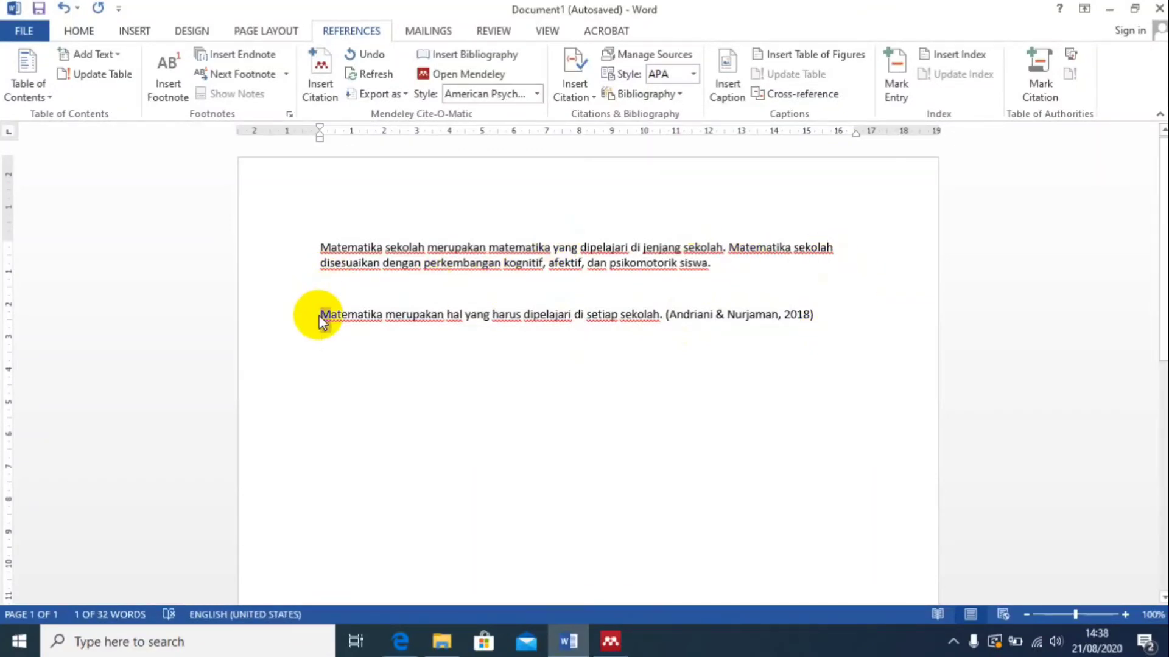
key("shift+Right")
key("shift+Right")
key("shift+Right")
key("shift+Right")
key("shift+Right")
key("shift+Right")
key("shift+Right")
key("shift+Right")
key("shift+Right")
key("shift+Right")
key("shift+Right")
key("shift+Right")
key("shift+Right")
key("shift+Right")
key("shift+Right")
key("shift+Right")
key("shift+Right")
key("shift+Right")
key("shift+Right")
key("shift+Right")
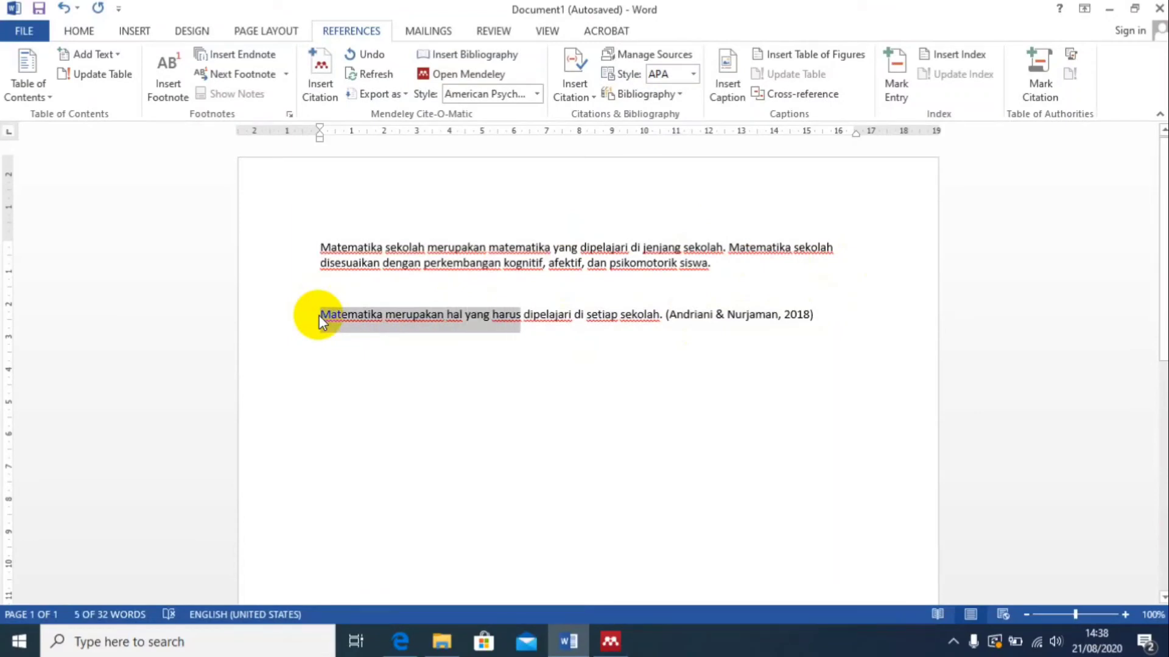
key("shift+Right")
key("shift+Right")
key("shift+Right")
key("shift+Right")
key("shift+Right")
key("shift+Right")
key("shift+Right")
key("shift+Right")
key("shift+Right")
key("shift+Right")
key("shift+Right")
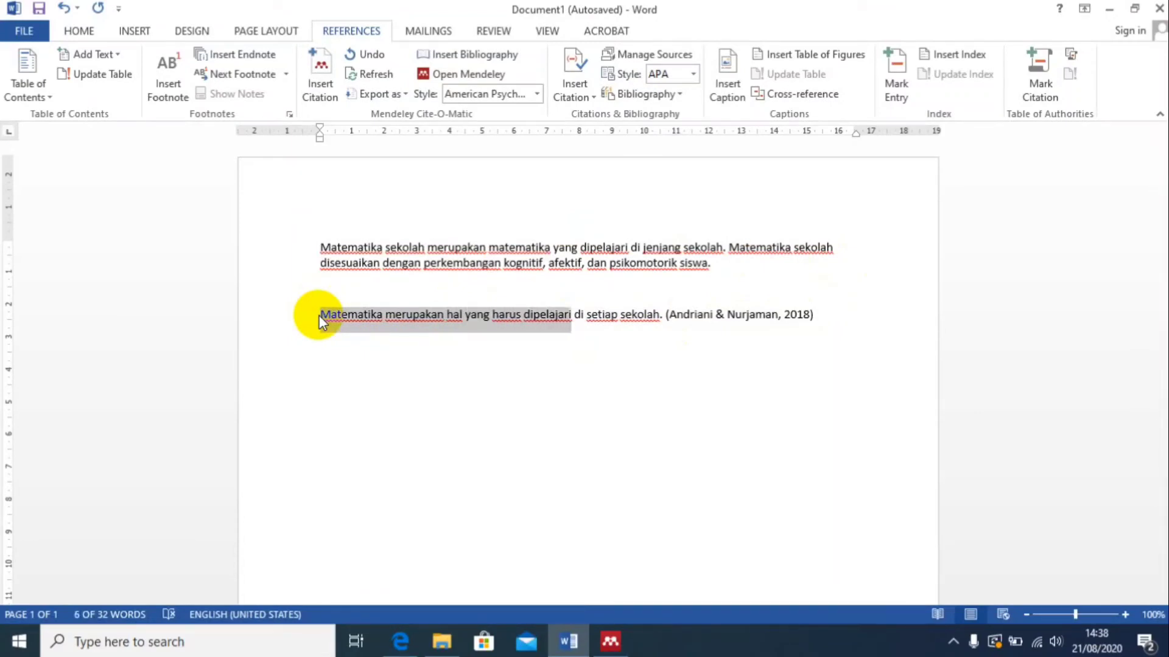
key("shift+Right")
key("shift+Right")
key("shift+Right")
key("shift+Right")
key("shift+Right")
key("shift+Right")
key("shift+Right")
key("shift+Right")
key("shift+Right")
key("shift+Right")
key("shift+Right")
key("shift+Right")
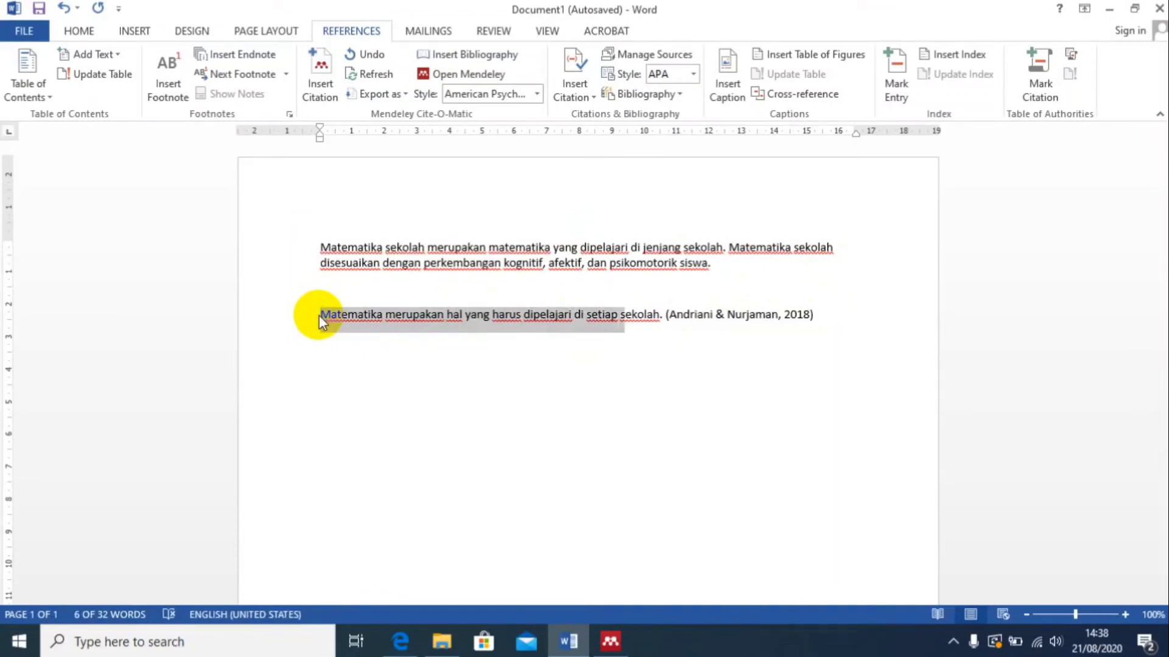
key("shift+Right")
key("shift+Right")
key("shift+Right")
key("shift+Right")
key("shift+Right")
key("shift+Right")
key("shift+Right")
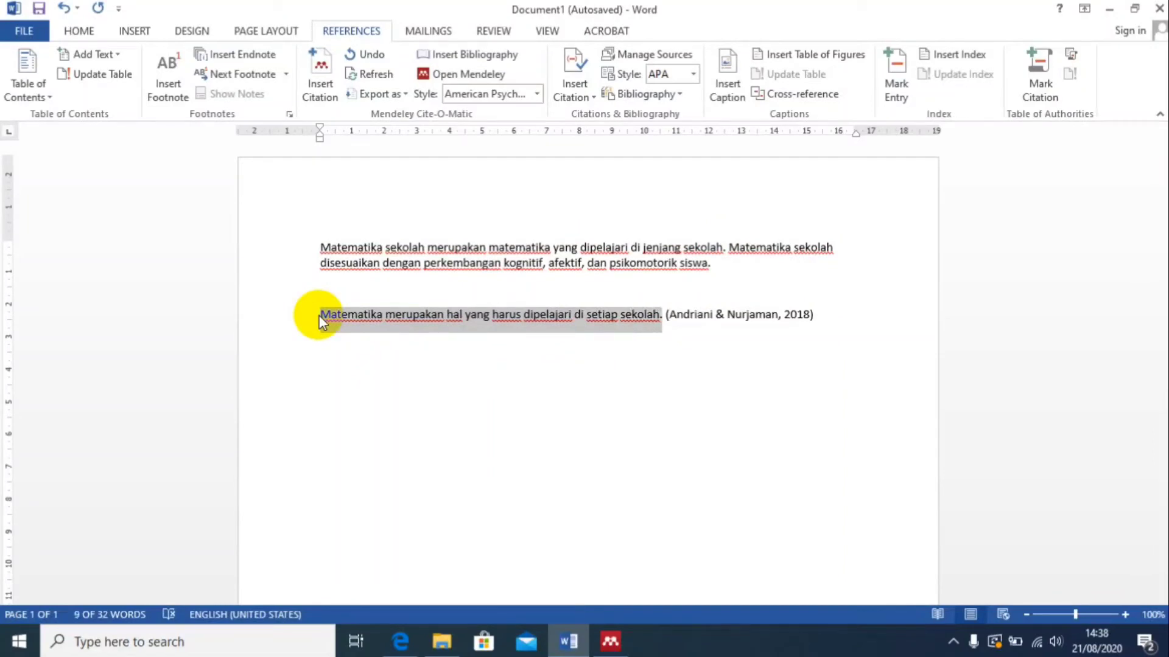
left_click(68, 31)
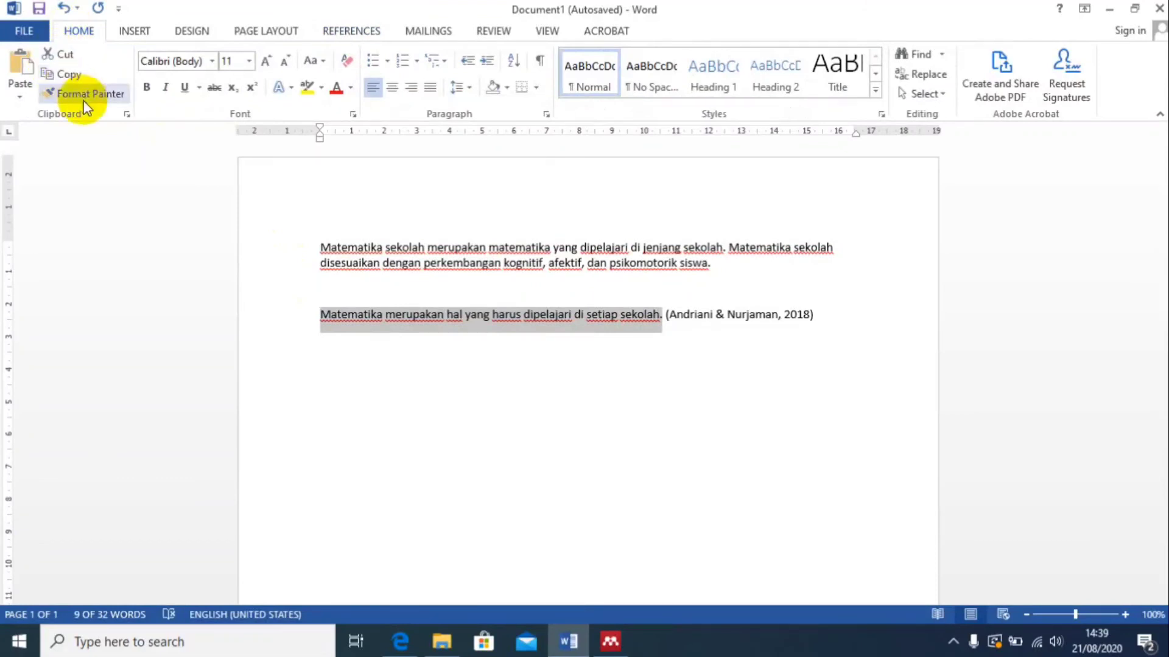
left_click(72, 75)
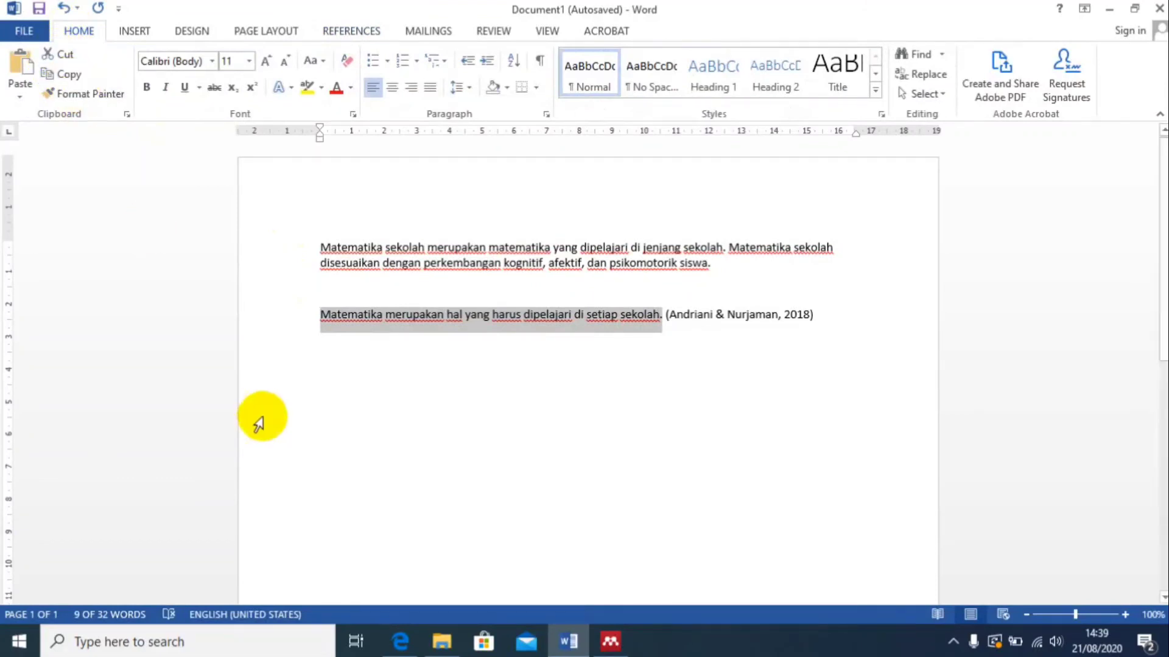
left_click(321, 358)
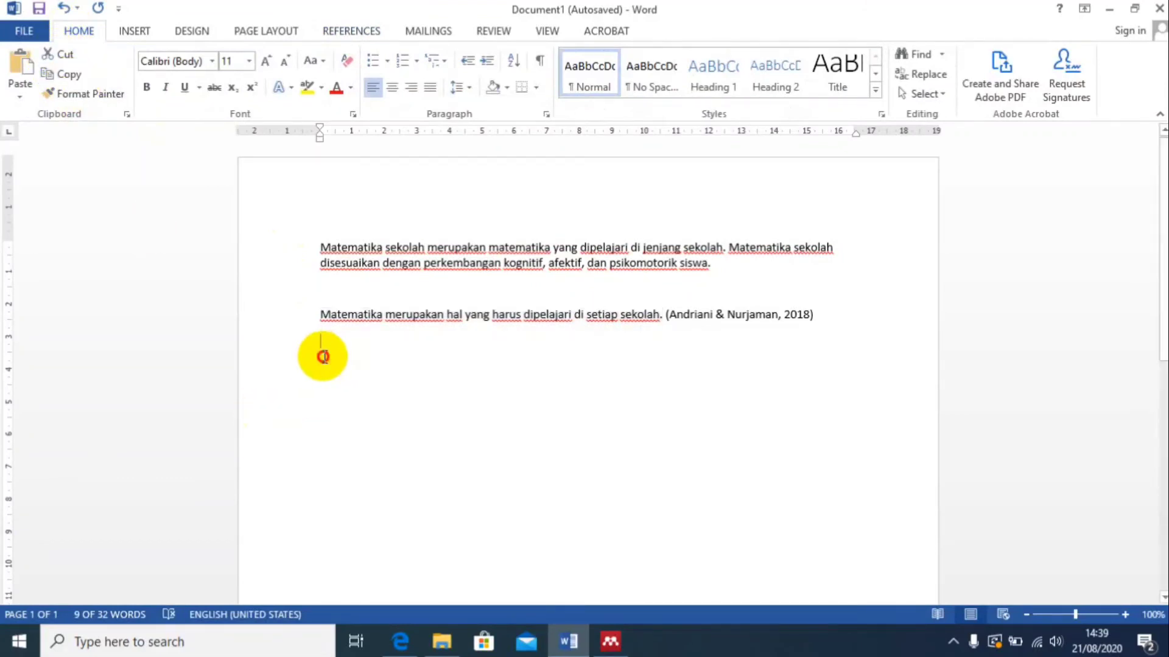
left_click(24, 63)
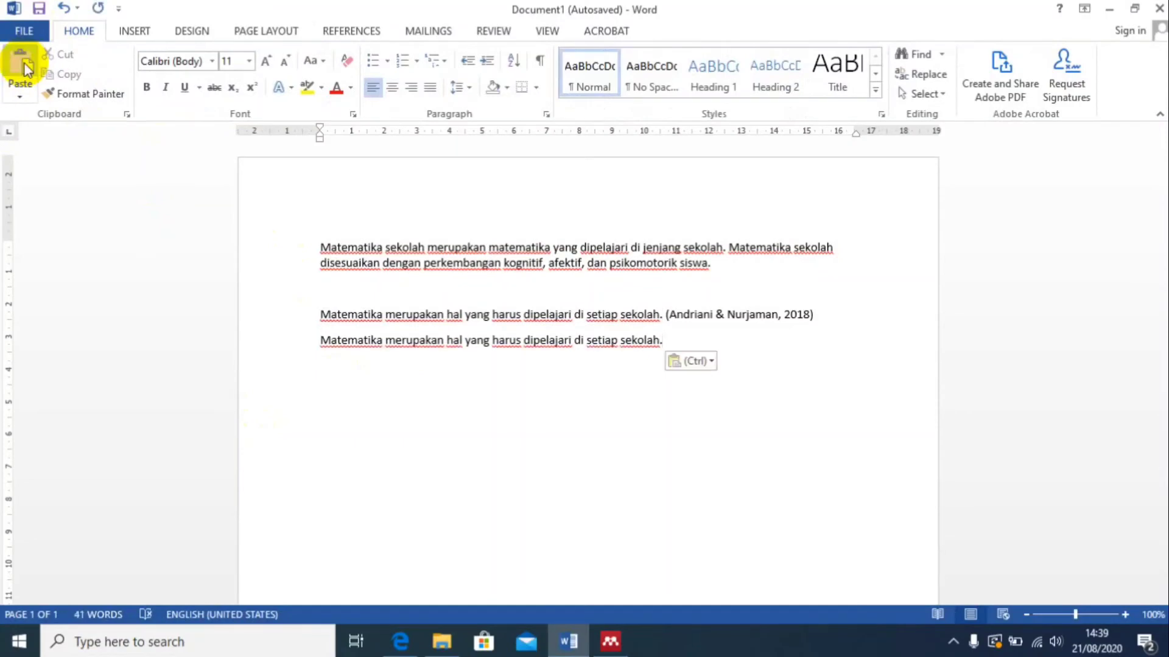
Start a Mendeley citation after the pasted sentence, searching My Library by the first author's surname and adding the 2018 article "Analisis Kemampuan Pemahaman Konsep Materi Segitiga".
left_click(341, 35)
left_click(320, 74)
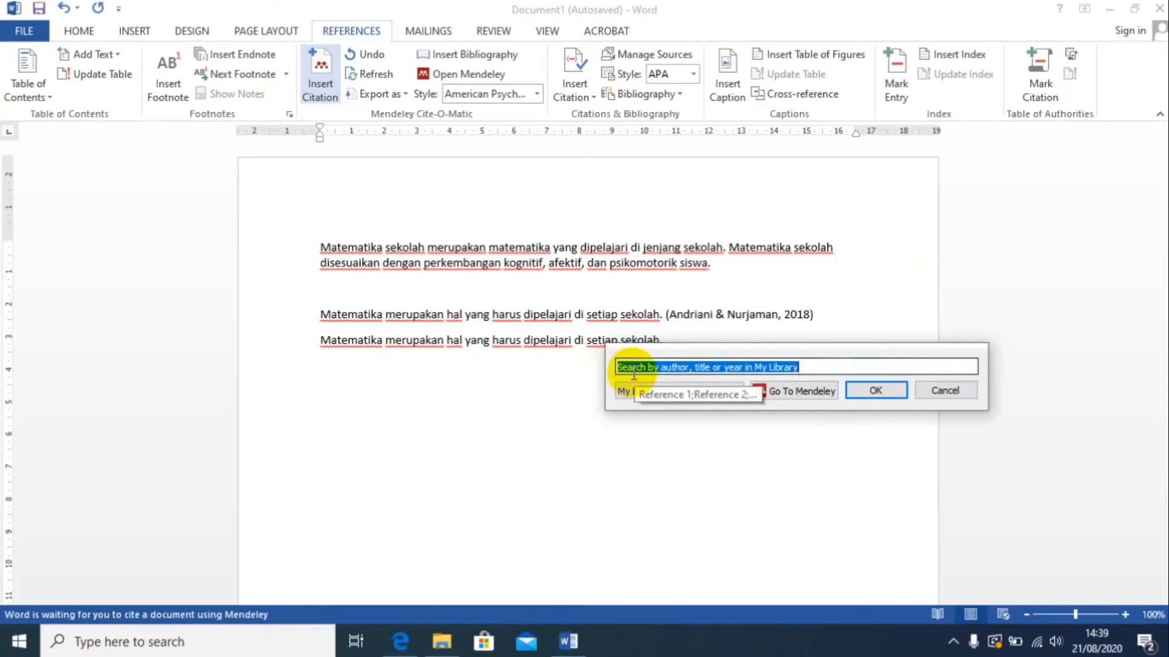
type("a")
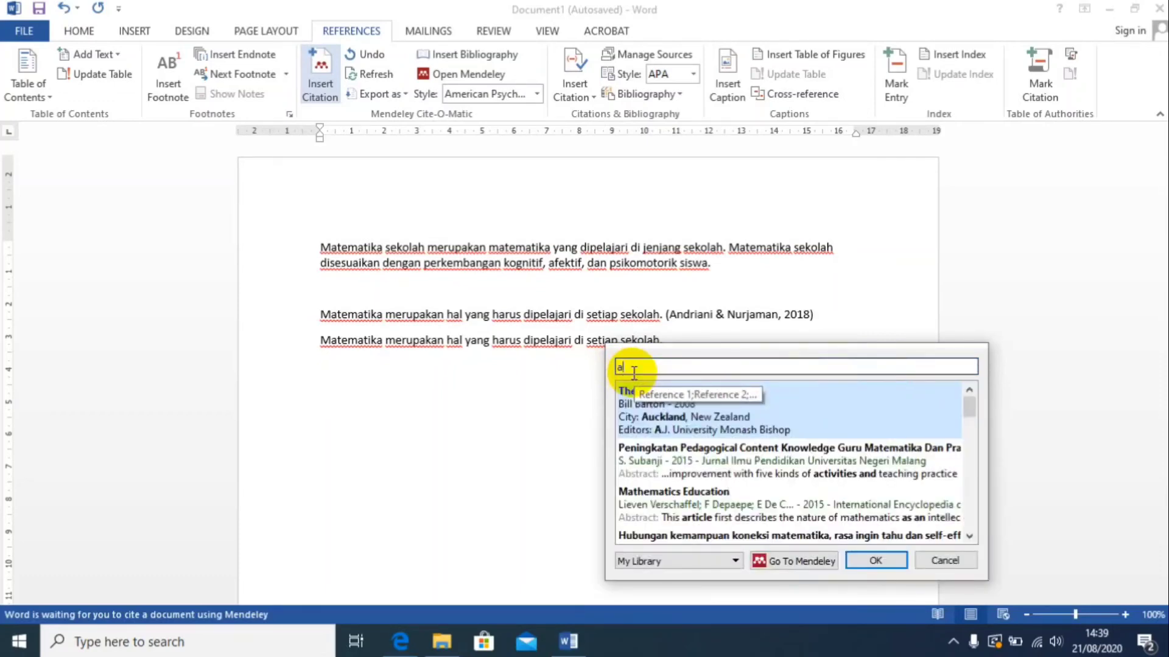
type("nd")
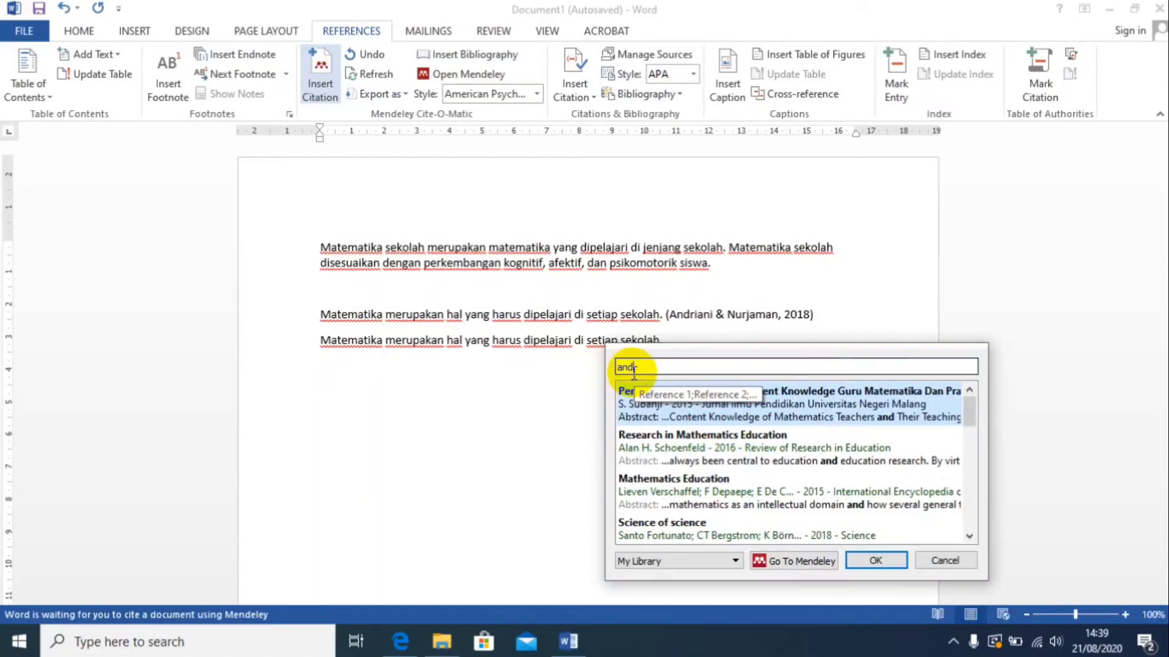
type("r")
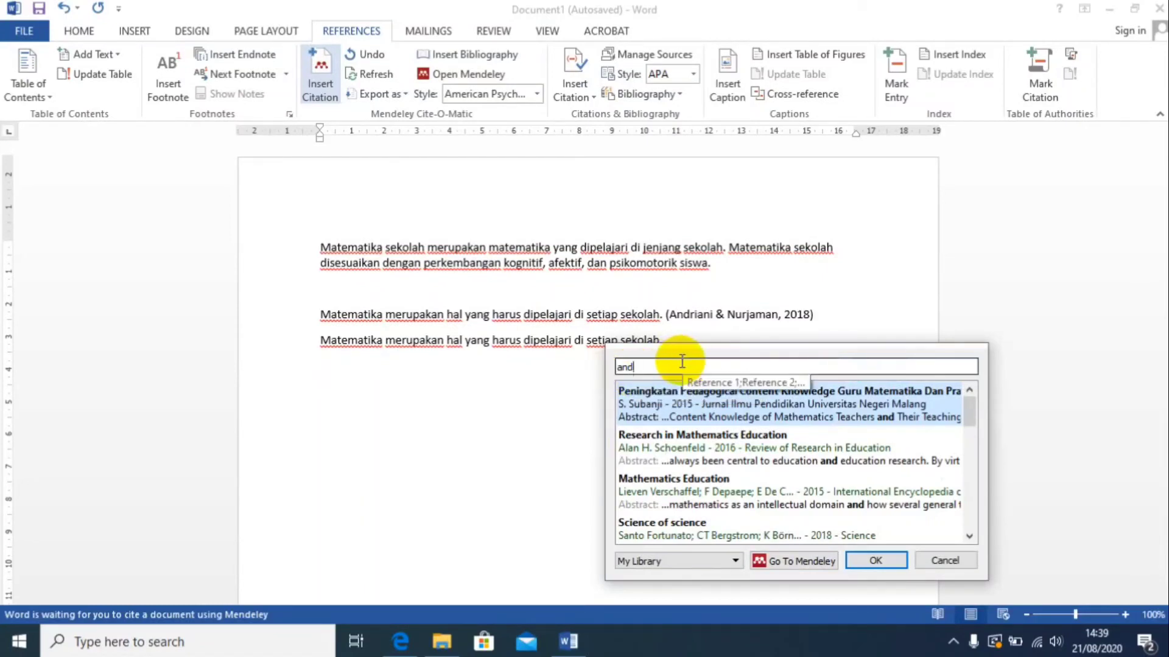
type("iani")
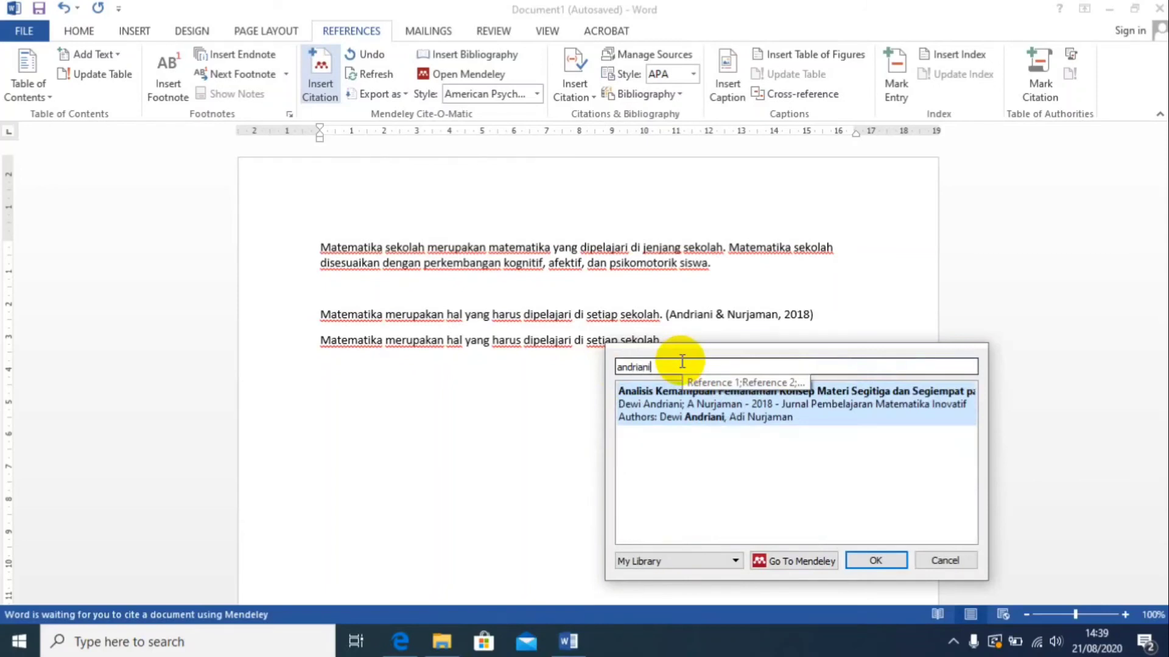
left_click(686, 404)
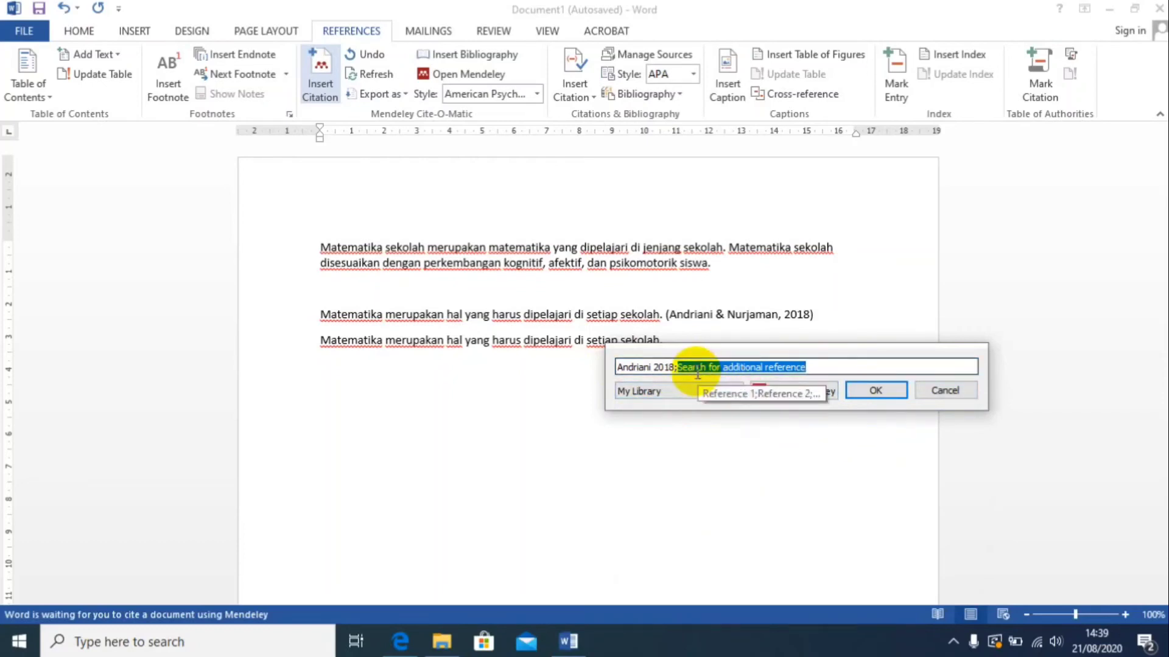
Search for "matematika", add the 2019 article "Pengembangan Bahan Ajar Materi Pythagoras" as a second reference, and insert the combined citation.
type("ma")
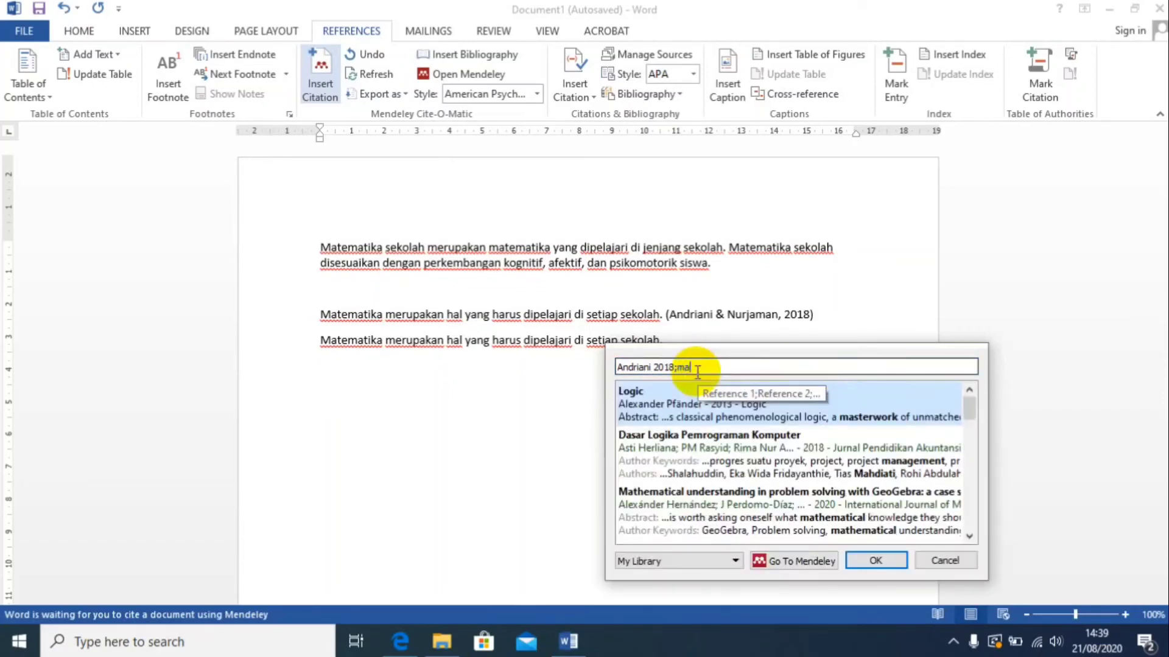
type("temati")
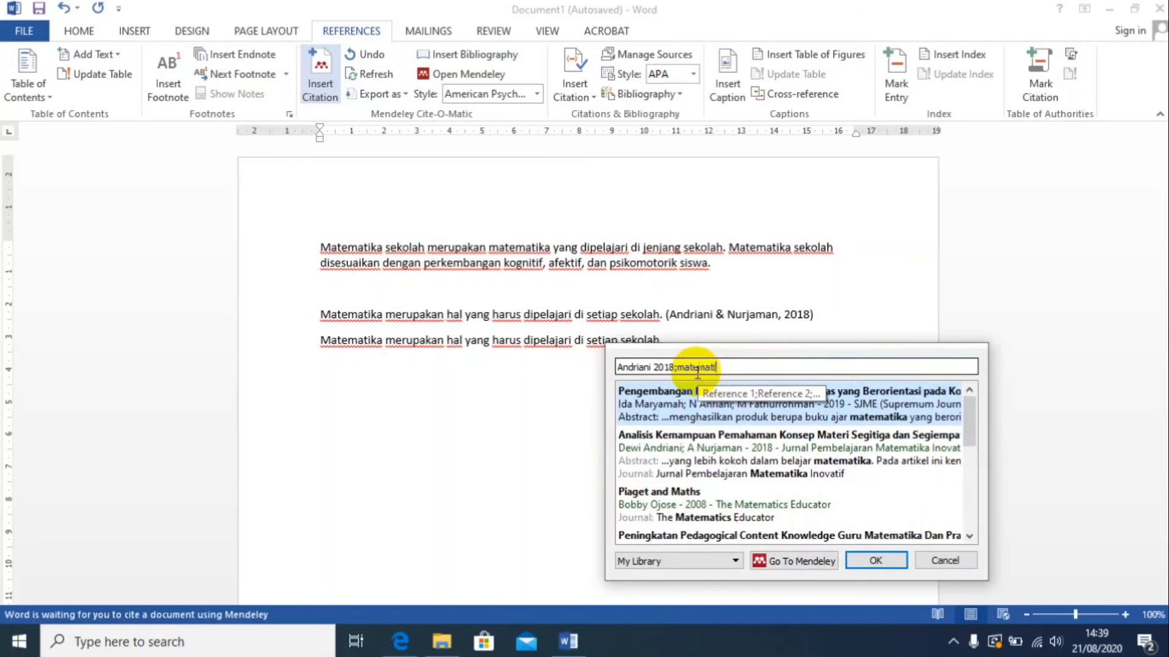
type("ka")
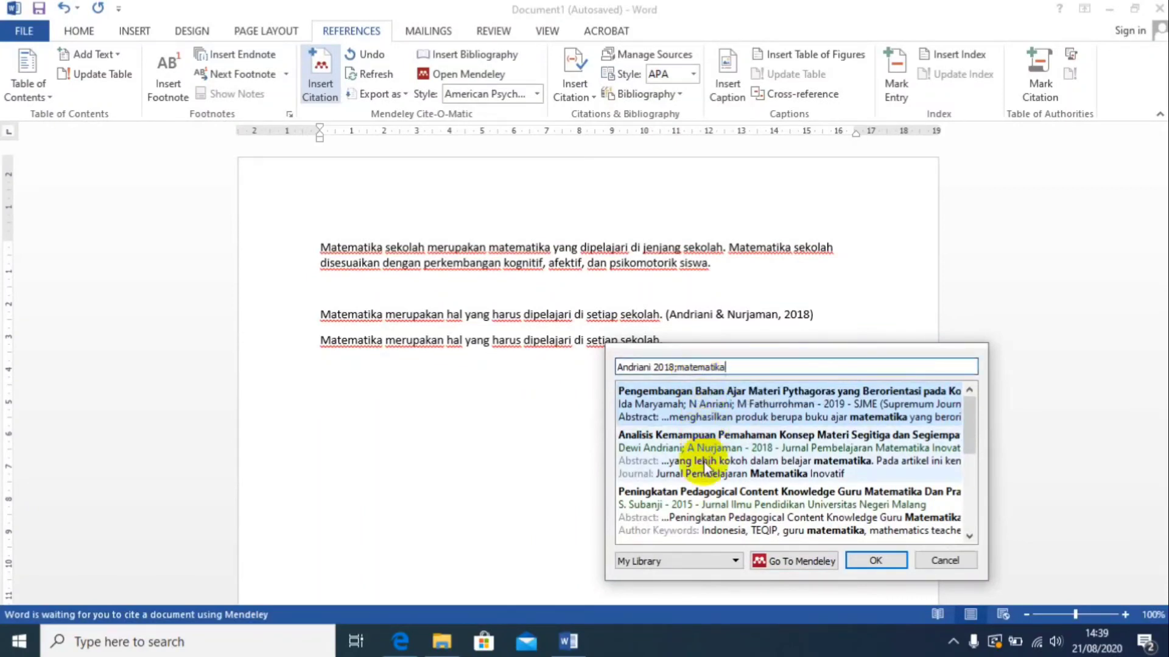
left_click(748, 404)
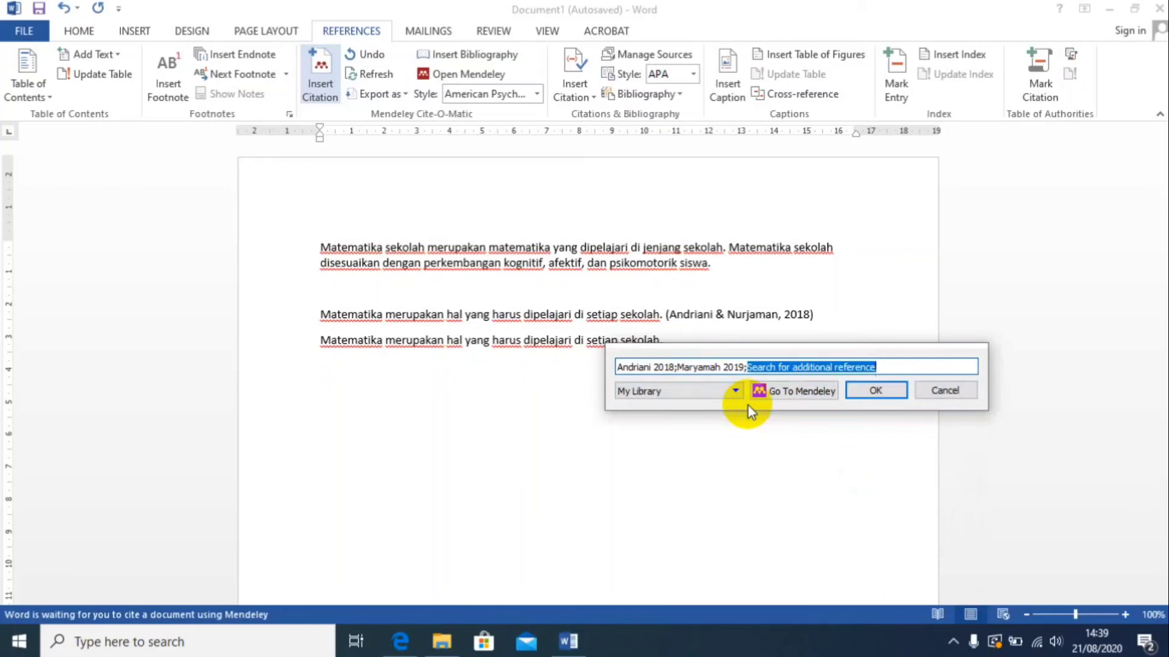
left_click(855, 390)
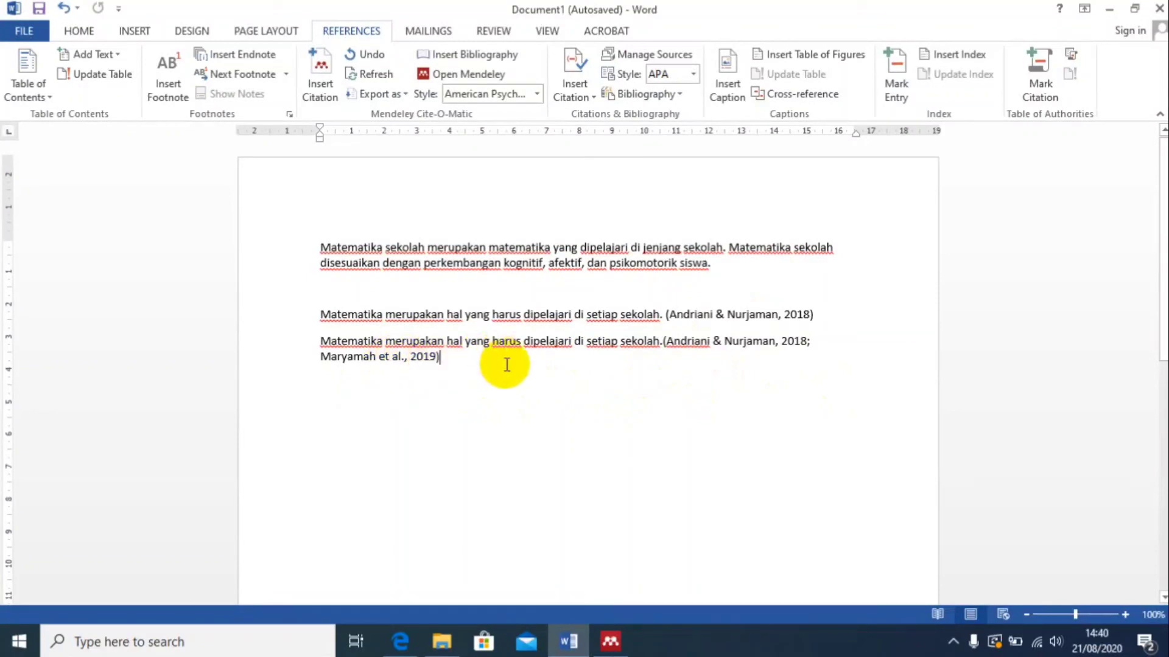
Insert the Mendeley bibliography below the cited sentences, leaving a blank paragraph above it.
key("Return")
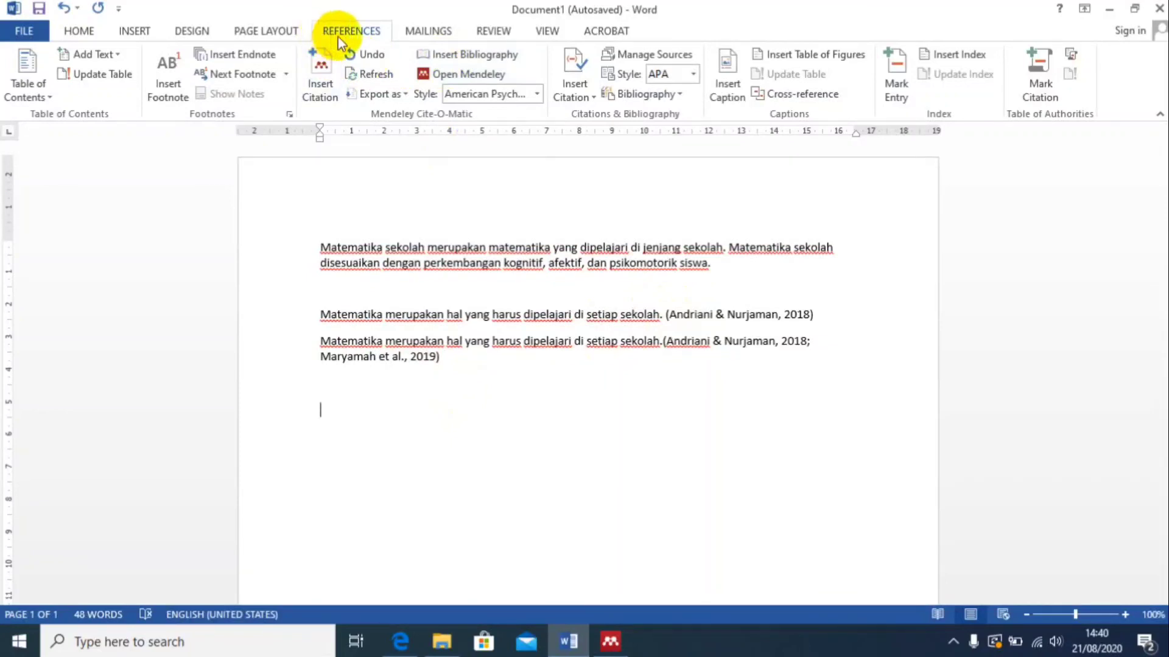
left_click(443, 54)
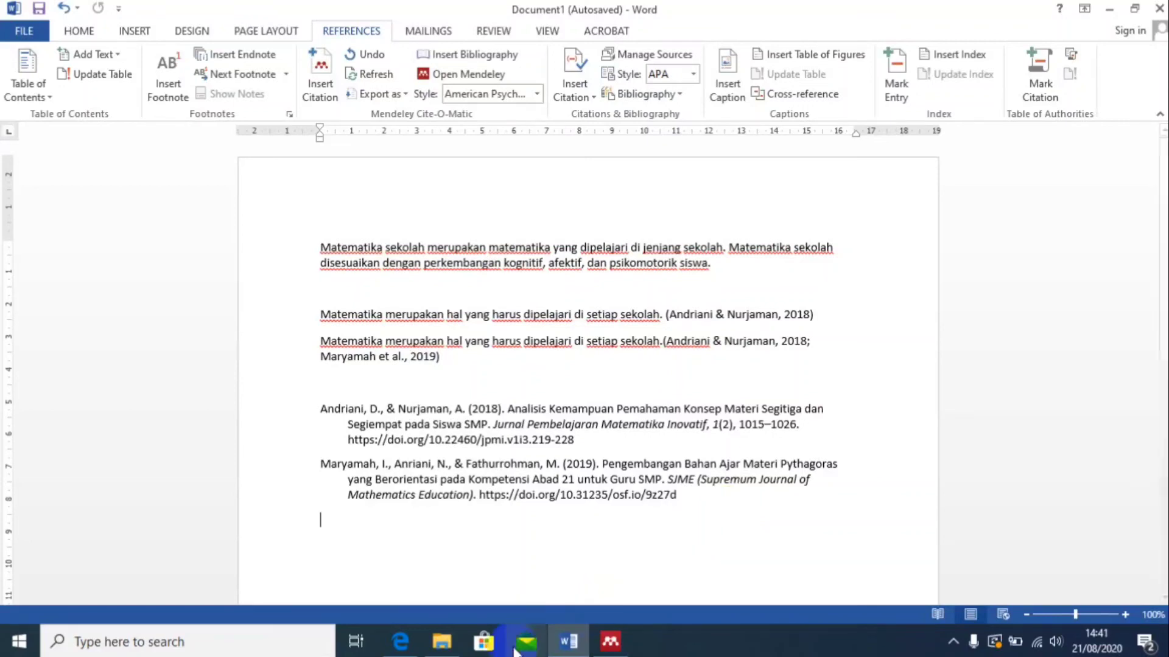
left_click(19, 646)
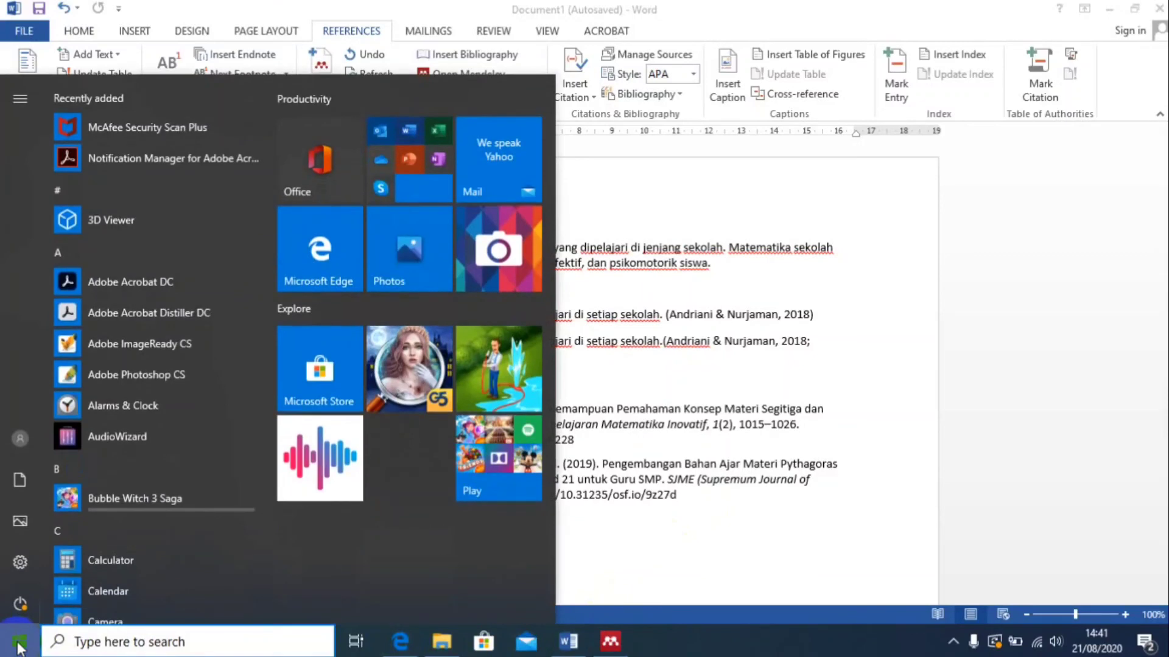
left_click(996, 644)
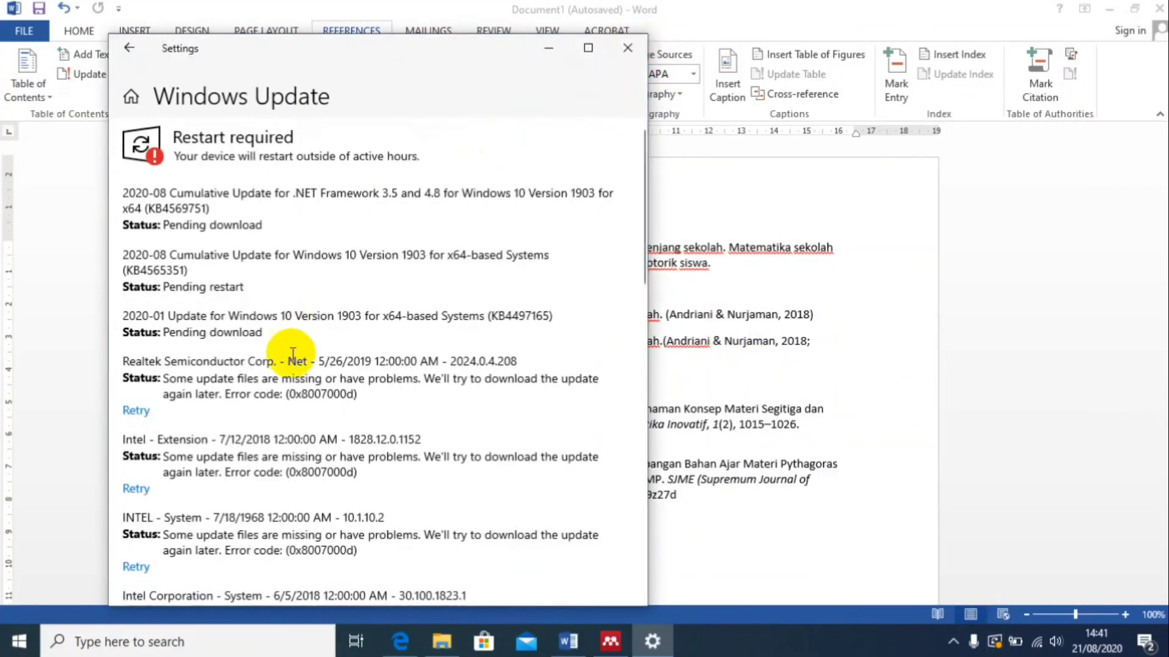
left_click(629, 47)
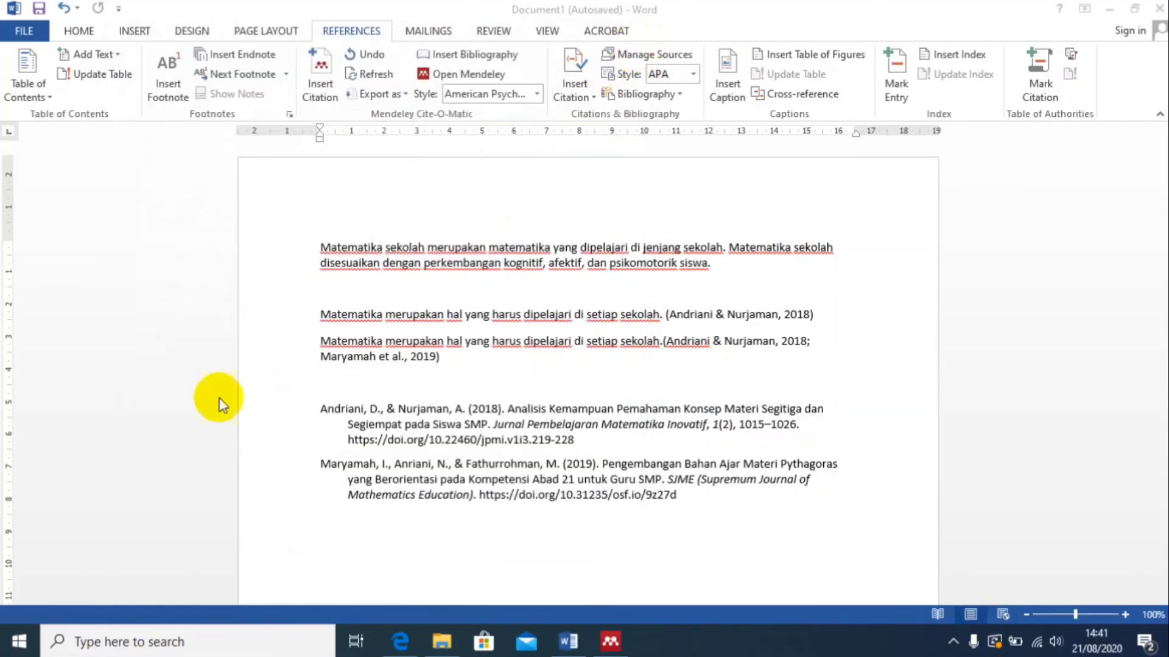
Search Windows for "fa".
left_click(20, 644)
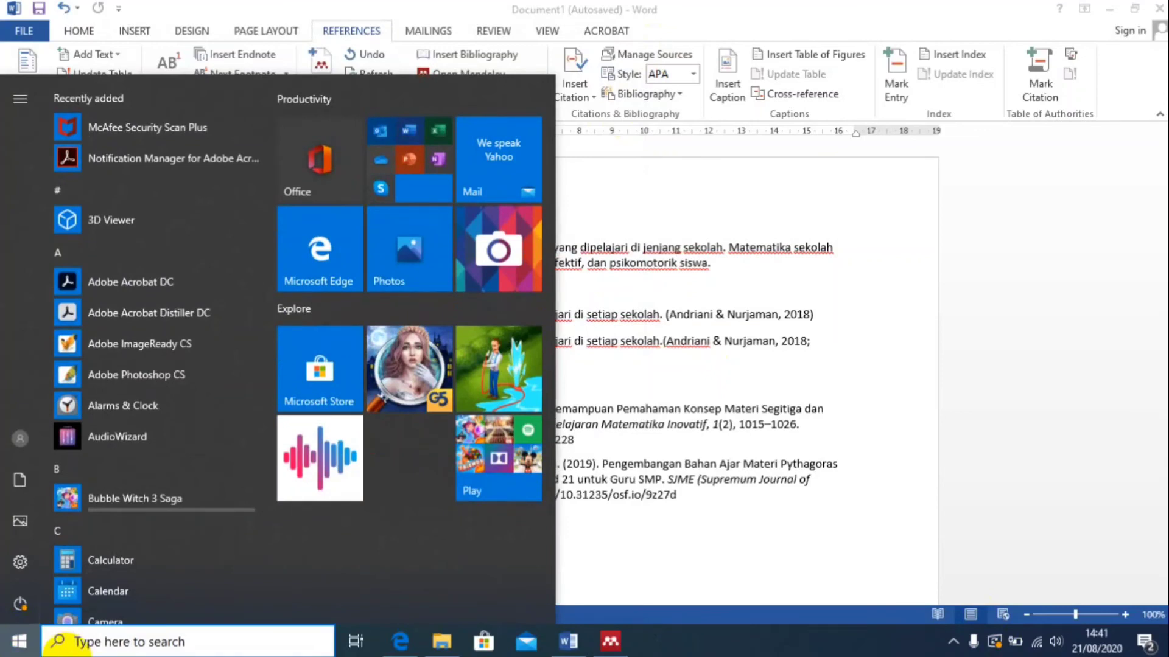
left_click(78, 646)
type("fa")
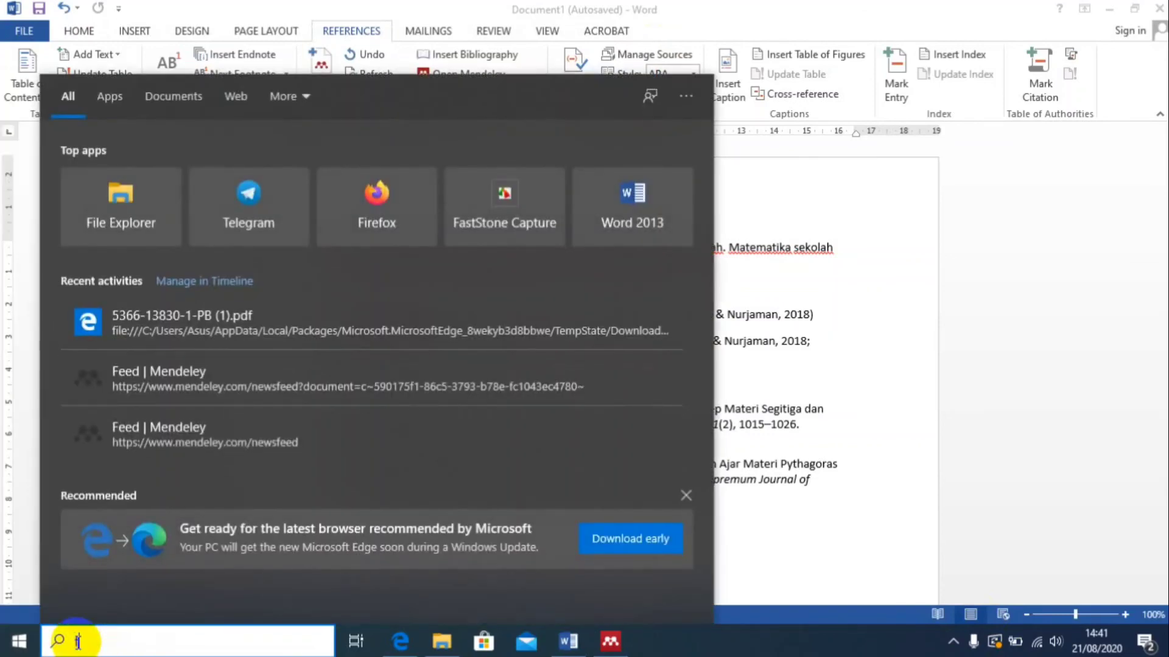